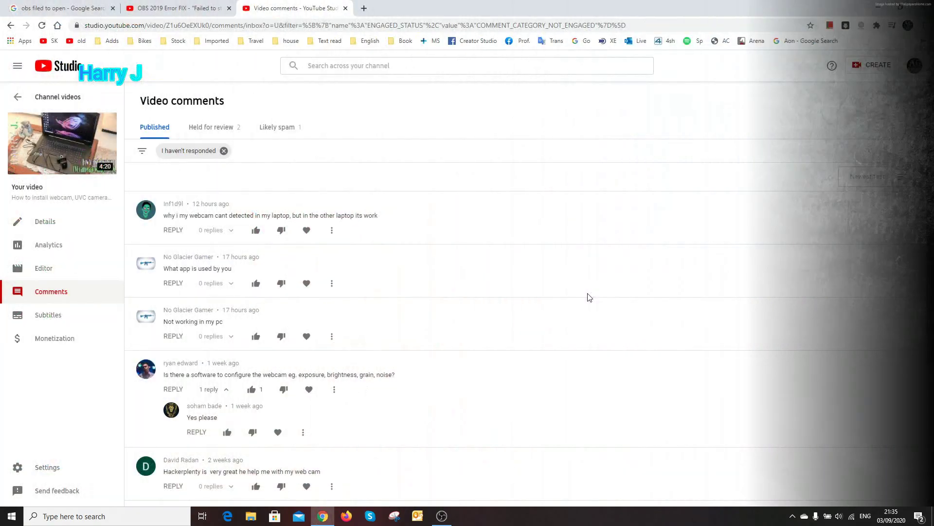
Scroll down the support page, then minimize Chrome.
{"action": "scroll", "coordinate": [588, 296], "scroll_direction": "down", "scroll_amount": 3}
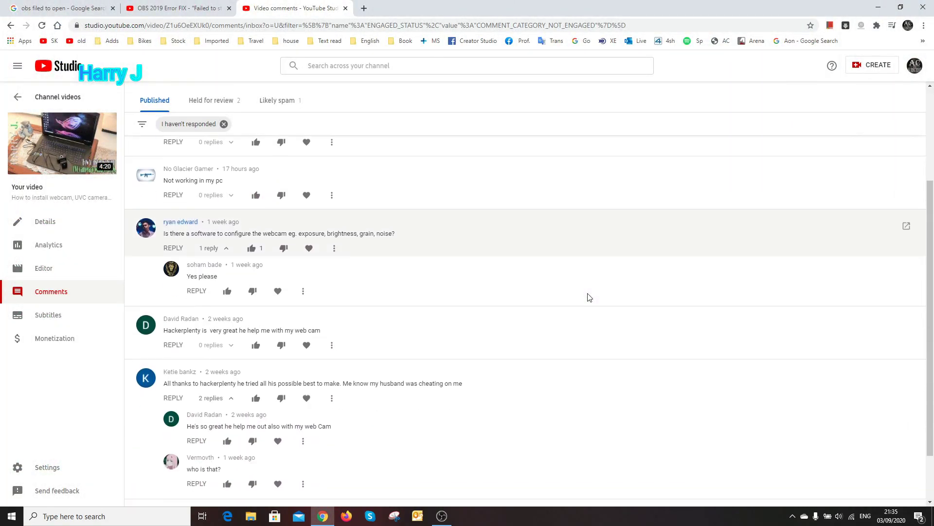
{"action": "scroll", "coordinate": [588, 297], "scroll_direction": "down", "scroll_amount": 1}
{"action": "mouse_move", "coordinate": [73, 135]}
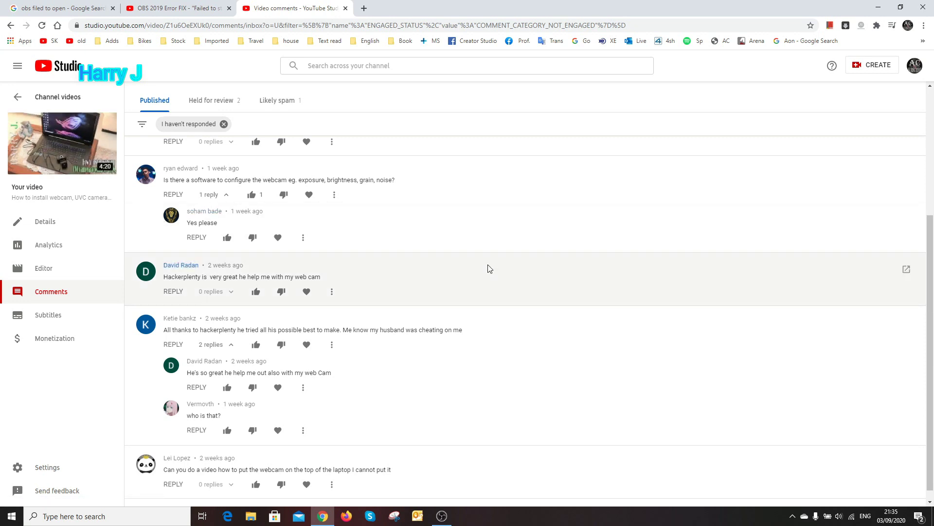
{"action": "scroll", "coordinate": [490, 268], "scroll_direction": "down", "scroll_amount": 1}
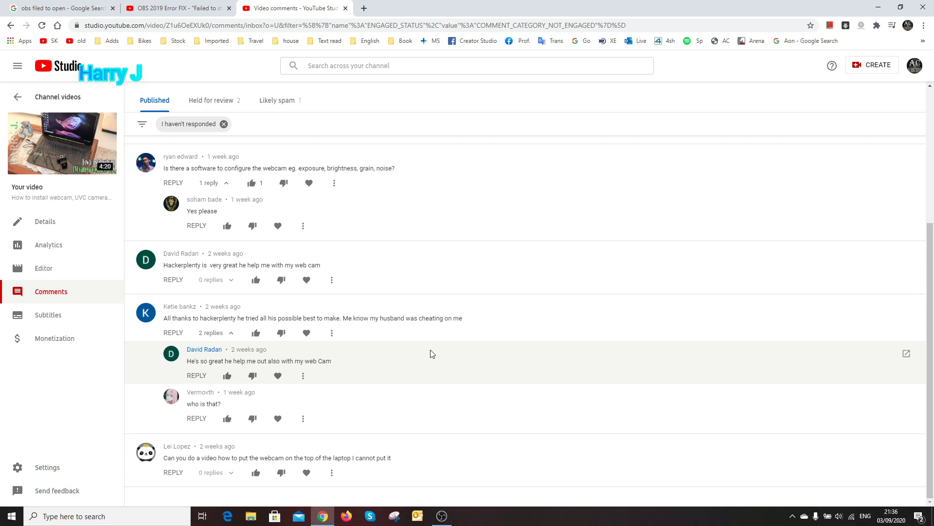
{"action": "left_click", "coordinate": [879, 8]}
Search Windows for 'cam' and open the Camera app's right-click options.
{"action": "left_click", "coordinate": [164, 517]}
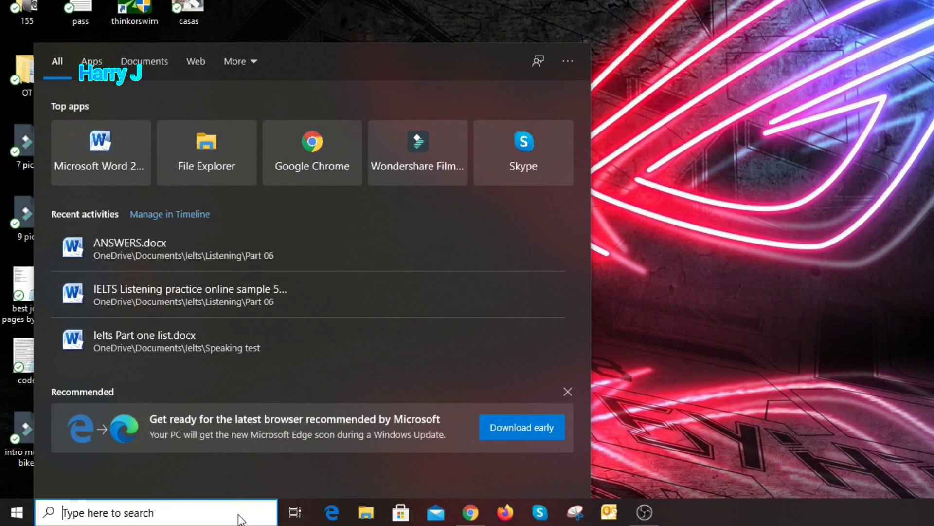
{"action": "type", "text": "ca"}
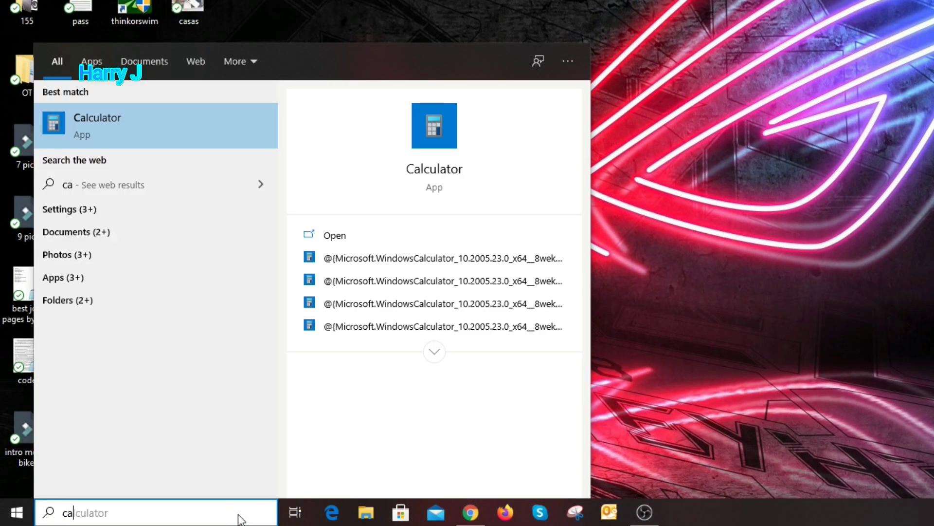
{"action": "type", "text": "m"}
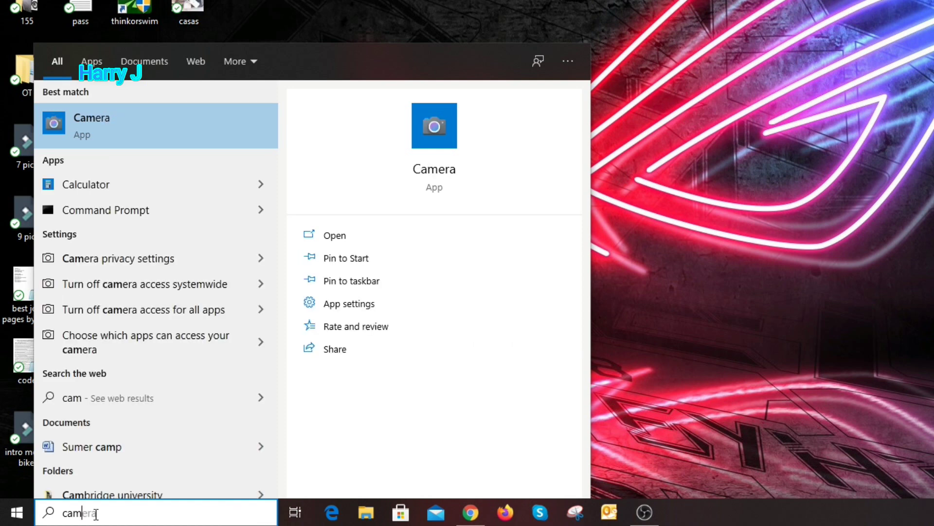
{"action": "right_click", "coordinate": [189, 128]}
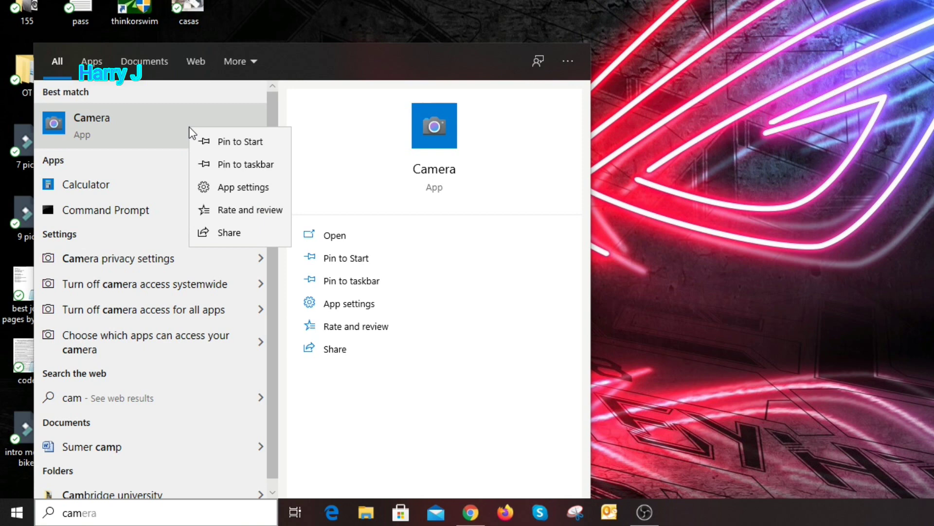
Open the Camera app's settings maximized and toggle its camera permission off and back on.
{"action": "left_click", "coordinate": [247, 187]}
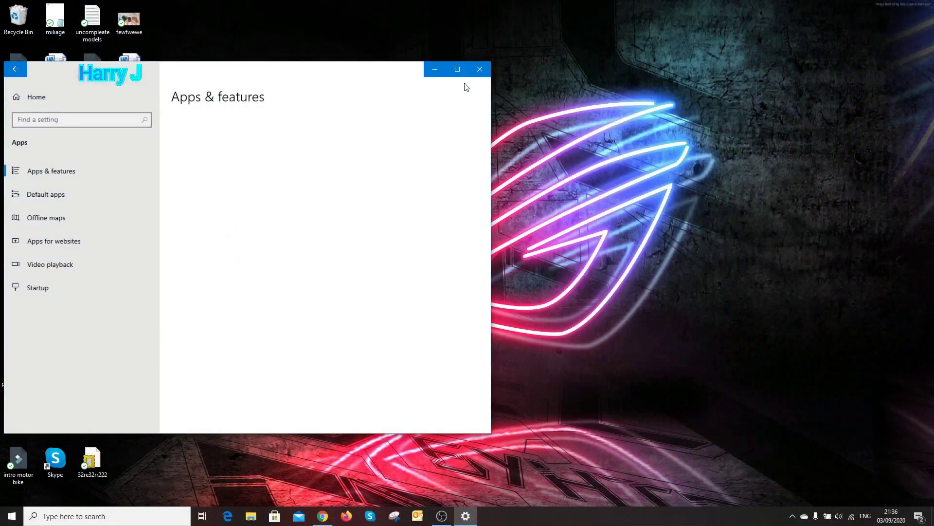
{"action": "left_click", "coordinate": [457, 69]}
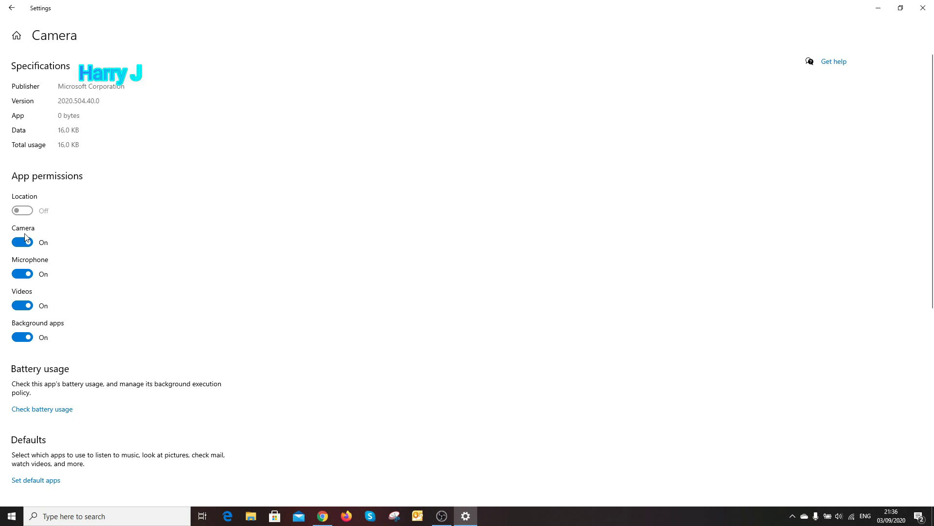
{"action": "scroll", "coordinate": [103, 282], "scroll_direction": "down", "scroll_amount": 3}
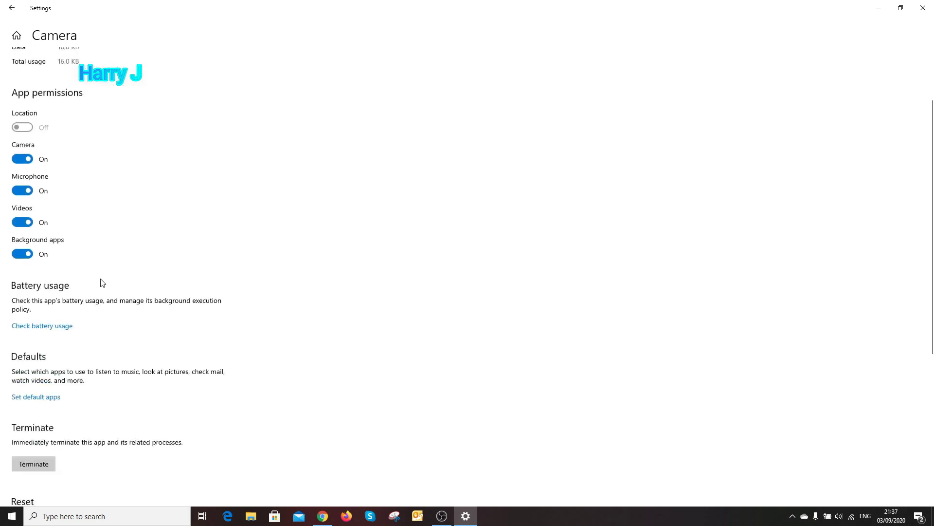
{"action": "scroll", "coordinate": [102, 282], "scroll_direction": "down", "scroll_amount": 5}
{"action": "scroll", "coordinate": [102, 255], "scroll_direction": "up", "scroll_amount": 7}
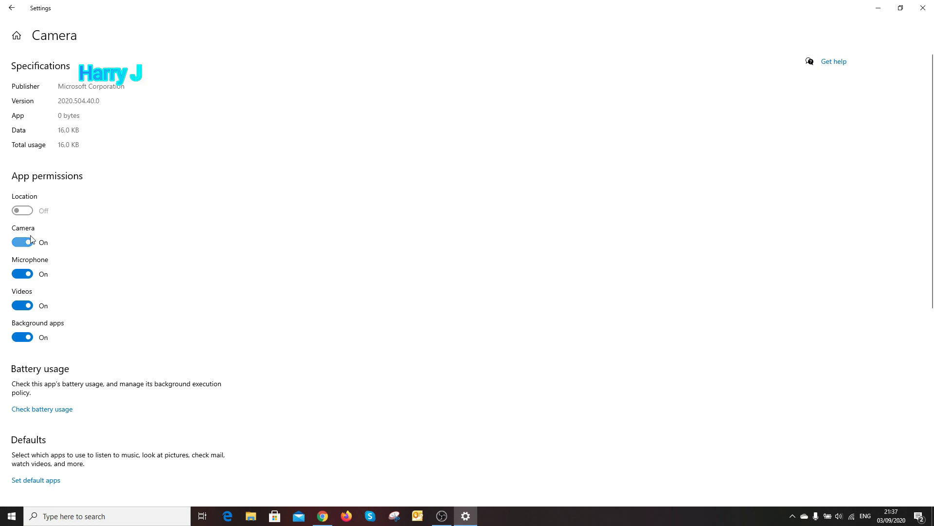
{"action": "left_click", "coordinate": [28, 246]}
{"action": "left_click", "coordinate": [29, 245]}
Reset the Camera app, confirming deletion of its data.
{"action": "scroll", "coordinate": [313, 253], "scroll_direction": "down", "scroll_amount": 5}
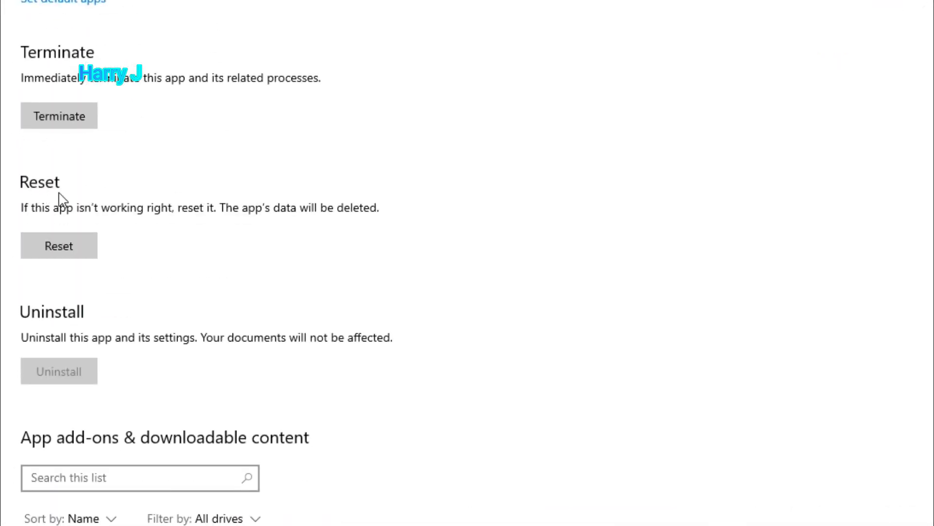
{"action": "left_click", "coordinate": [51, 251]}
{"action": "left_click", "coordinate": [201, 204]}
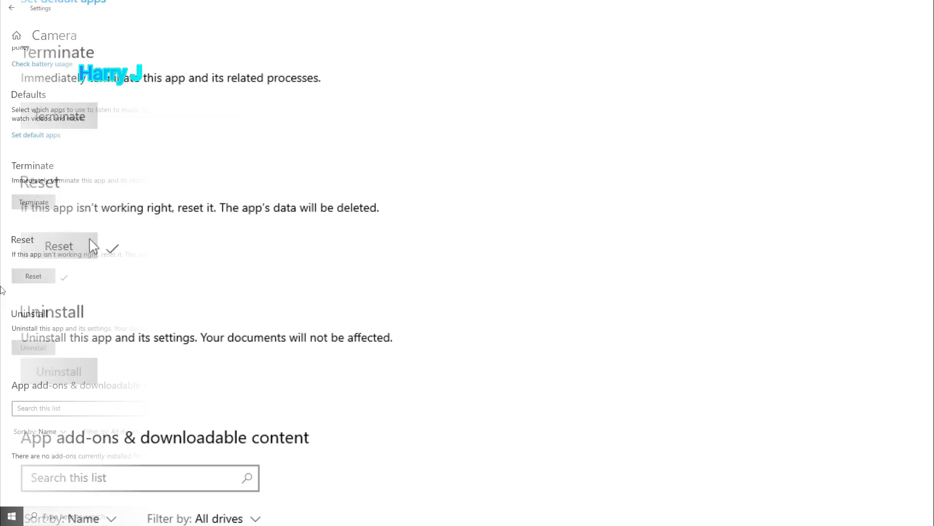
Close Settings, open Device Manager via a 'dev' search, and expand Cameras.
{"action": "left_click", "coordinate": [922, 7]}
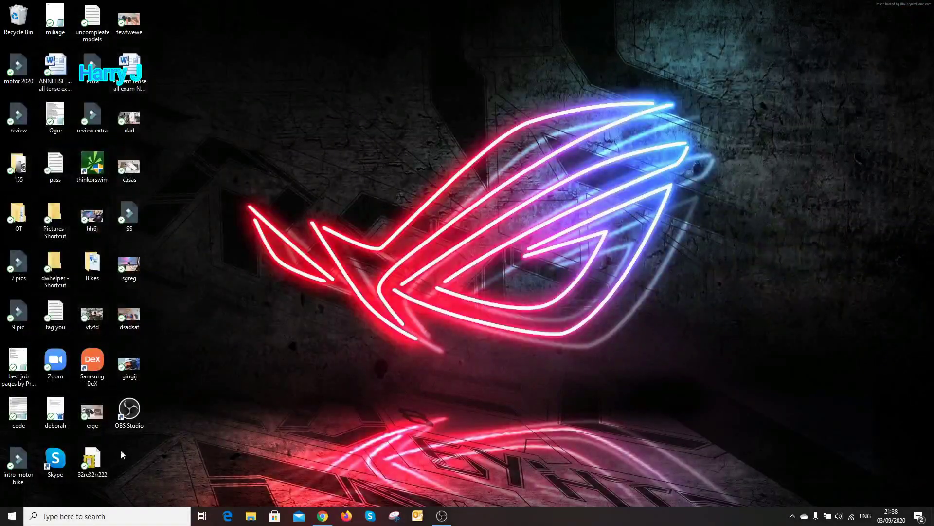
{"action": "left_click", "coordinate": [92, 515]}
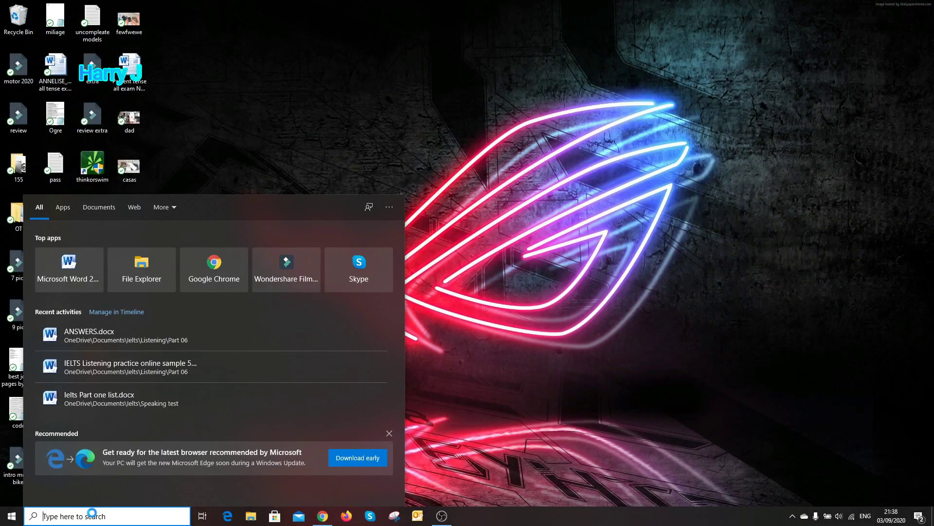
{"action": "type", "text": "dev"}
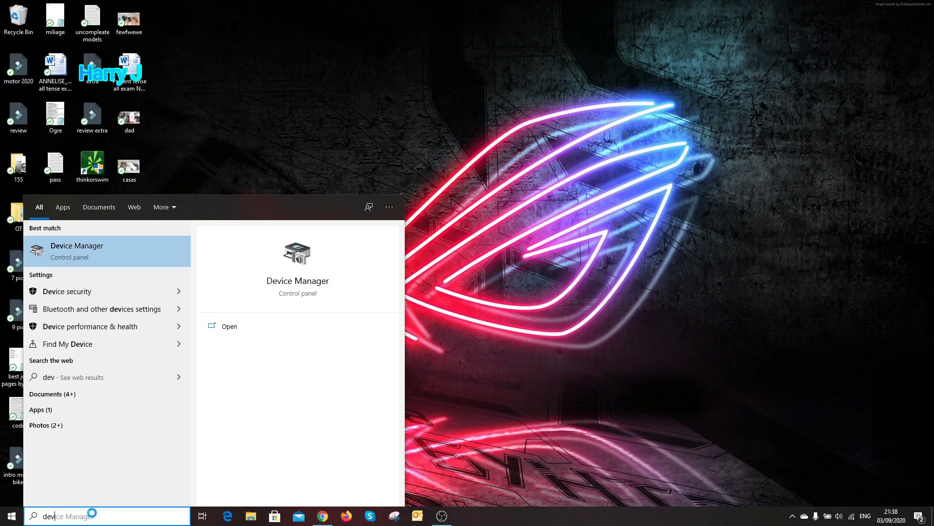
{"action": "left_click", "coordinate": [107, 256]}
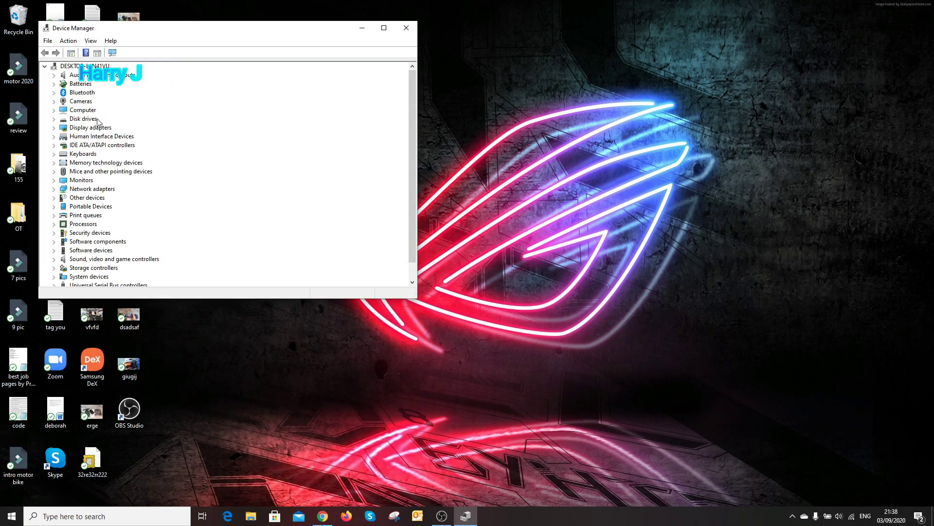
{"action": "left_click", "coordinate": [54, 102]}
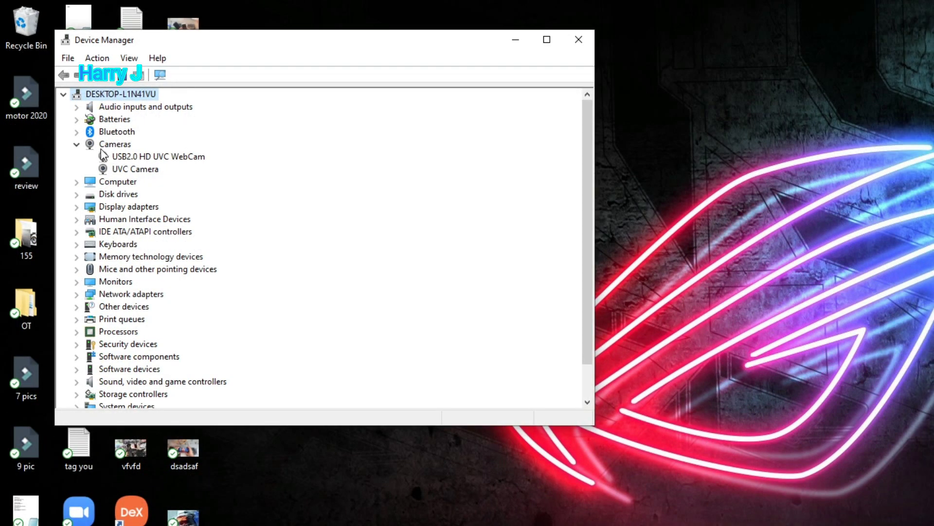
Scan for hardware changes and re-expand Cameras to check USB2.0 HD UVC WebCam and UVC Camera.
{"action": "left_click", "coordinate": [78, 145]}
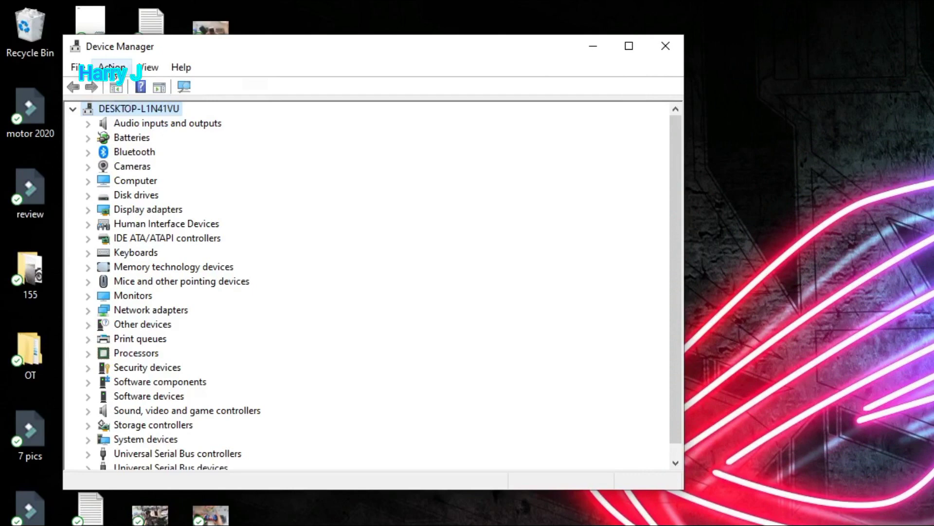
{"action": "left_click", "coordinate": [112, 68]}
{"action": "left_click", "coordinate": [141, 87]}
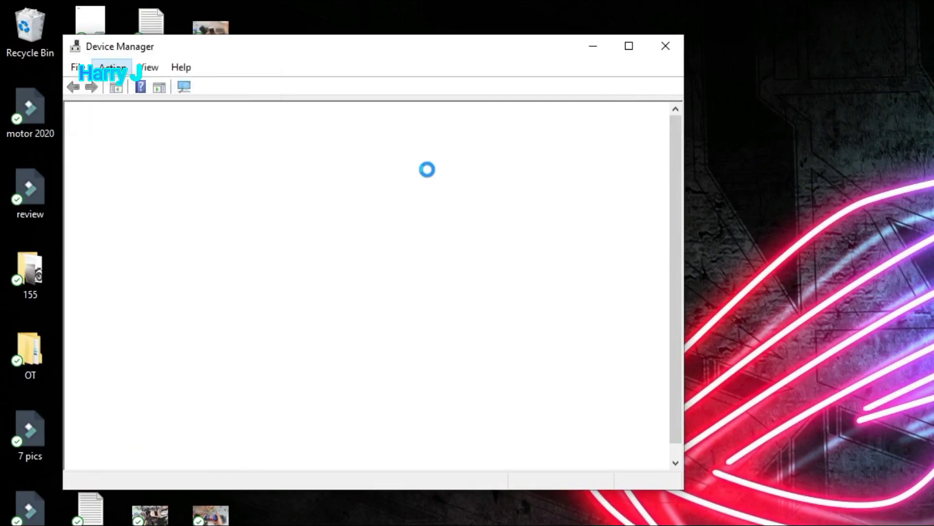
{"action": "left_click", "coordinate": [88, 167]}
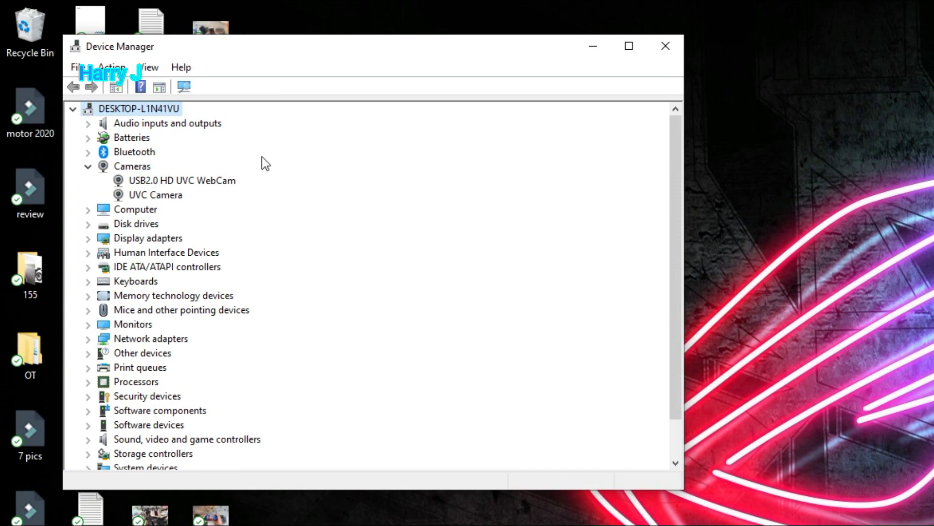
Close Device Manager and open Troubleshoot settings by searching 'tr'.
{"action": "left_click", "coordinate": [667, 45]}
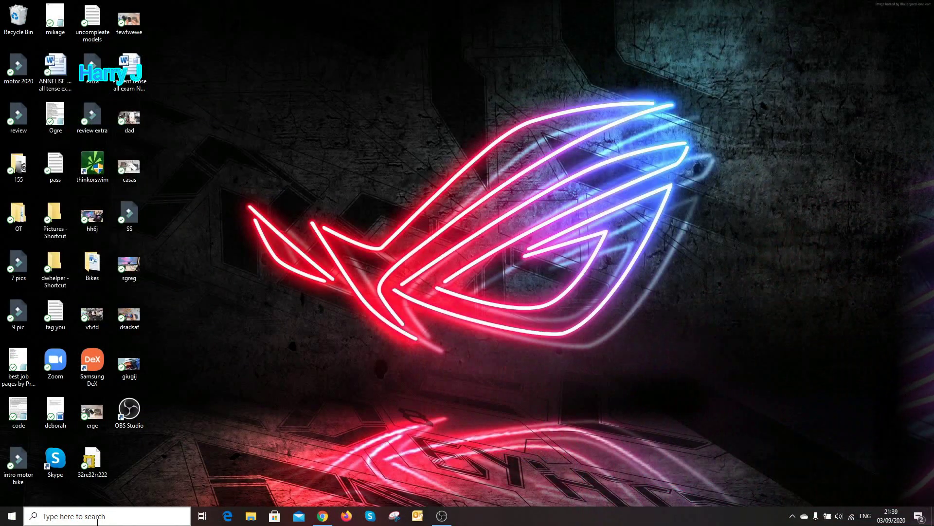
{"action": "left_click", "coordinate": [97, 520]}
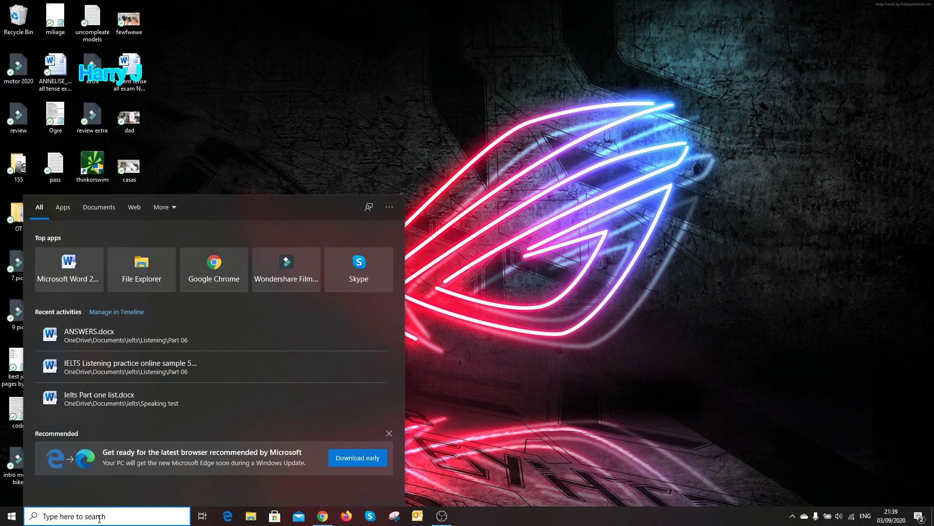
{"action": "type", "text": "t"}
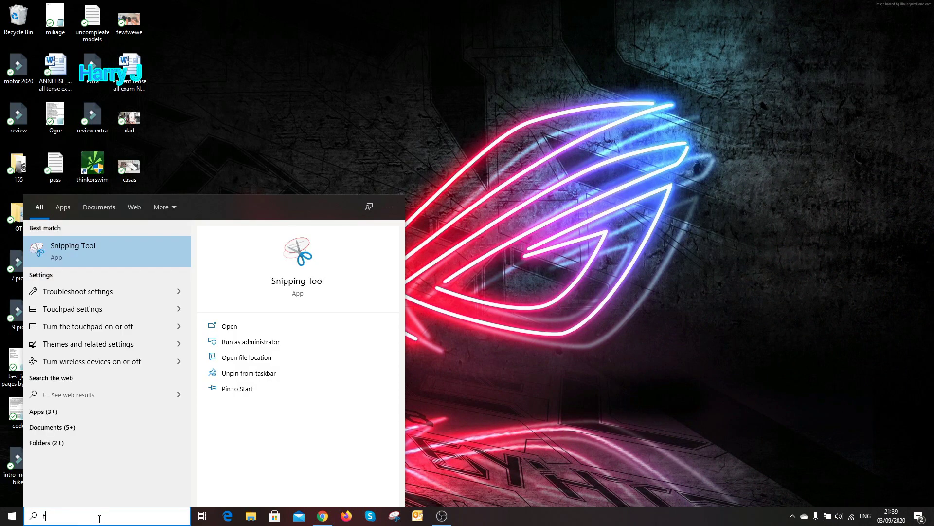
{"action": "type", "text": "r"}
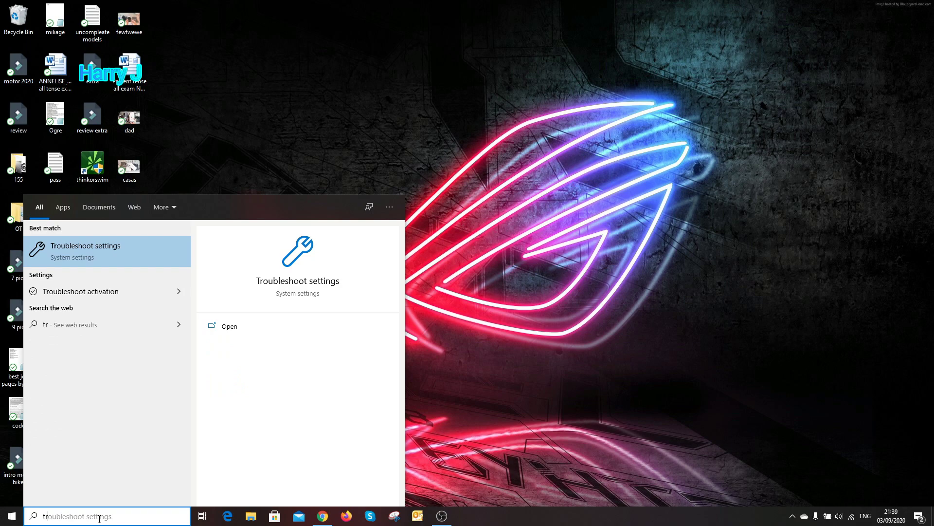
{"action": "left_click", "coordinate": [152, 254]}
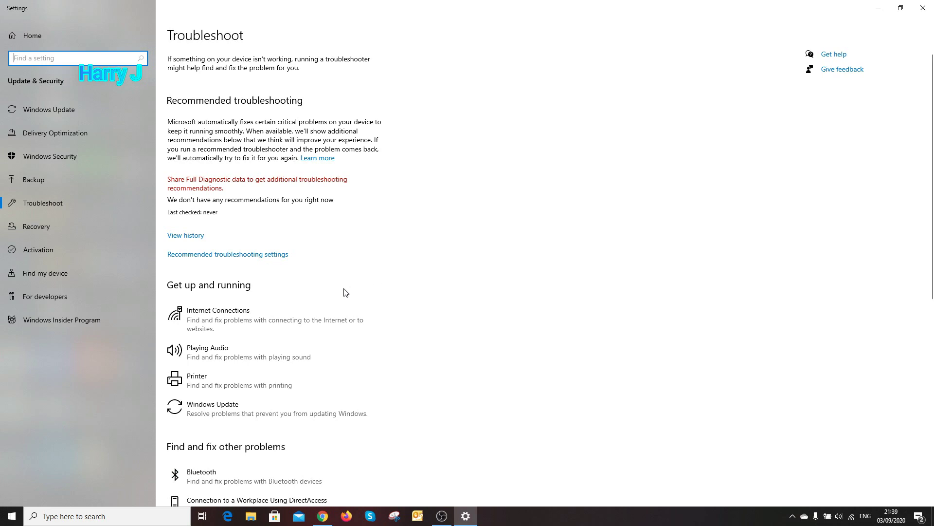
Run the Video Playback troubleshooter from the Troubleshoot list.
{"action": "scroll", "coordinate": [375, 285], "scroll_direction": "down", "scroll_amount": 3}
{"action": "scroll", "coordinate": [372, 284], "scroll_direction": "down", "scroll_amount": 5}
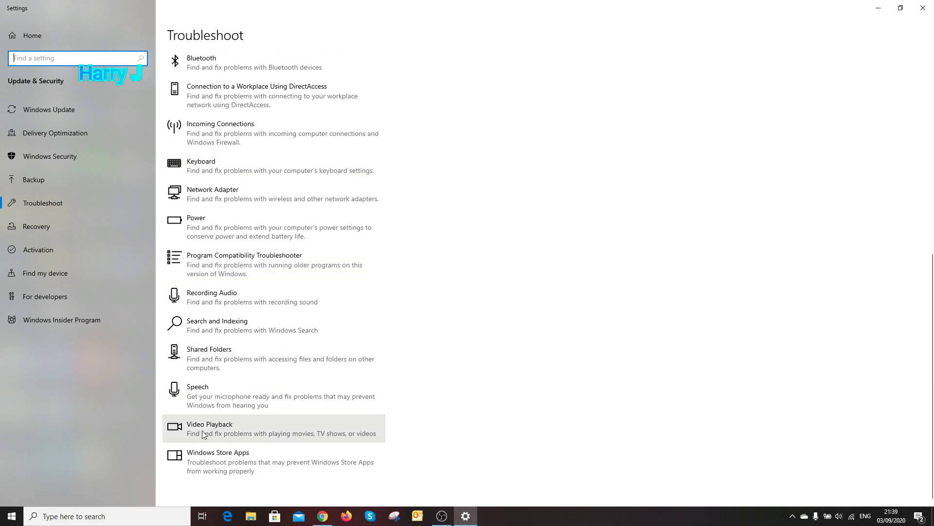
{"action": "left_click", "coordinate": [205, 433]}
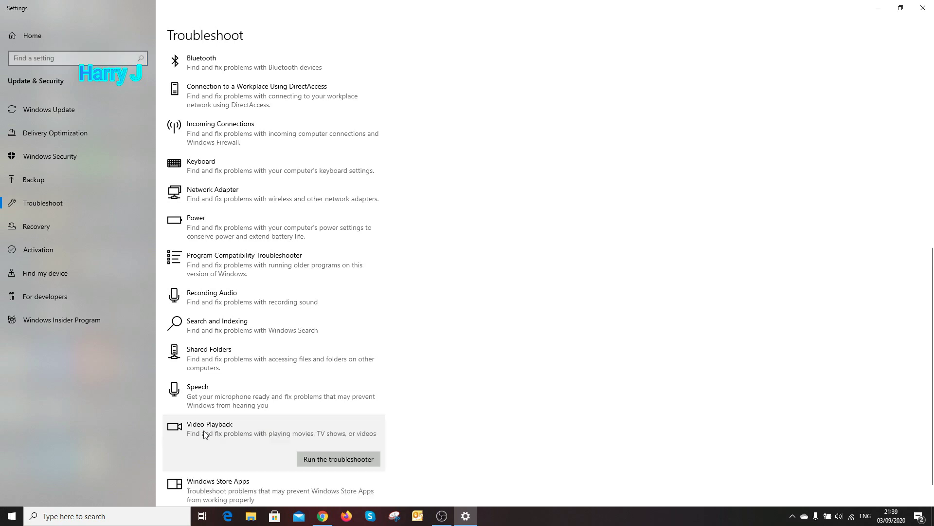
{"action": "left_click", "coordinate": [356, 425]}
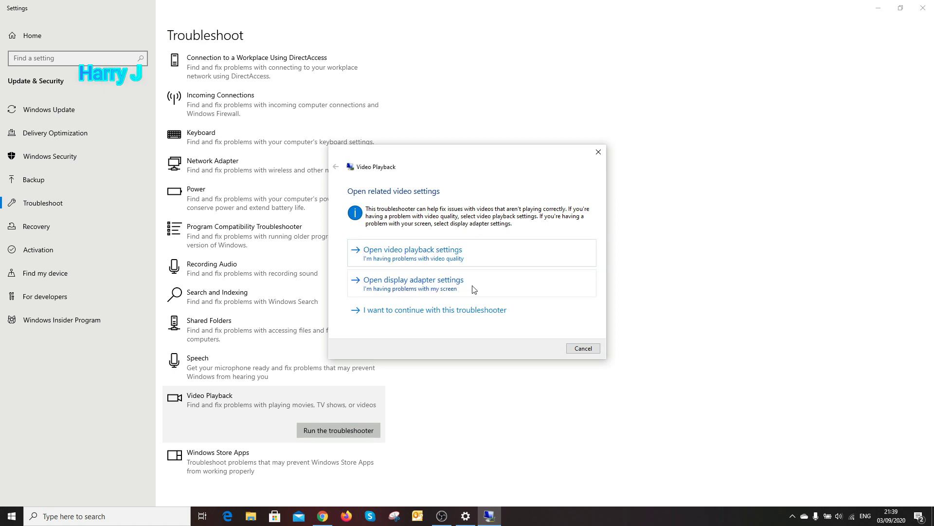
Continue the Video Playback troubleshooter past the 'HEVC Codec not installed' finding and close it.
{"action": "left_click", "coordinate": [406, 311]}
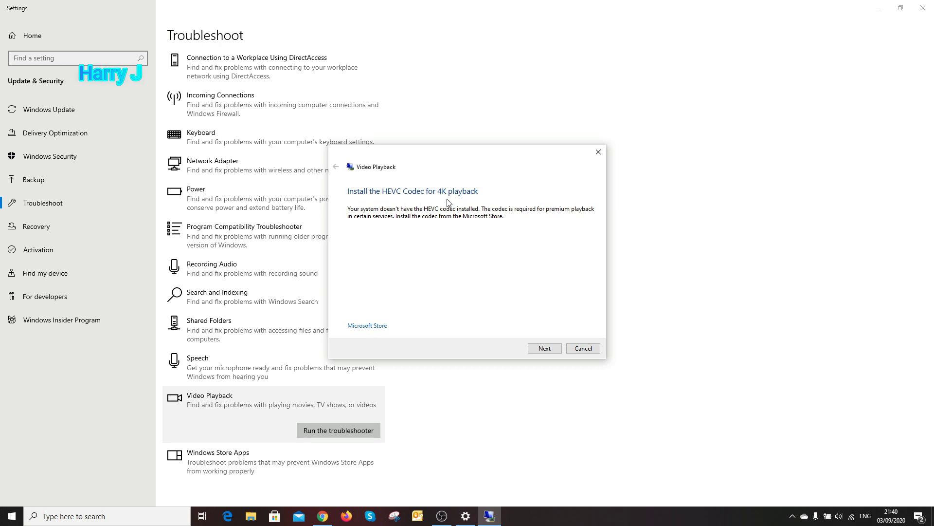
{"action": "left_click", "coordinate": [545, 349]}
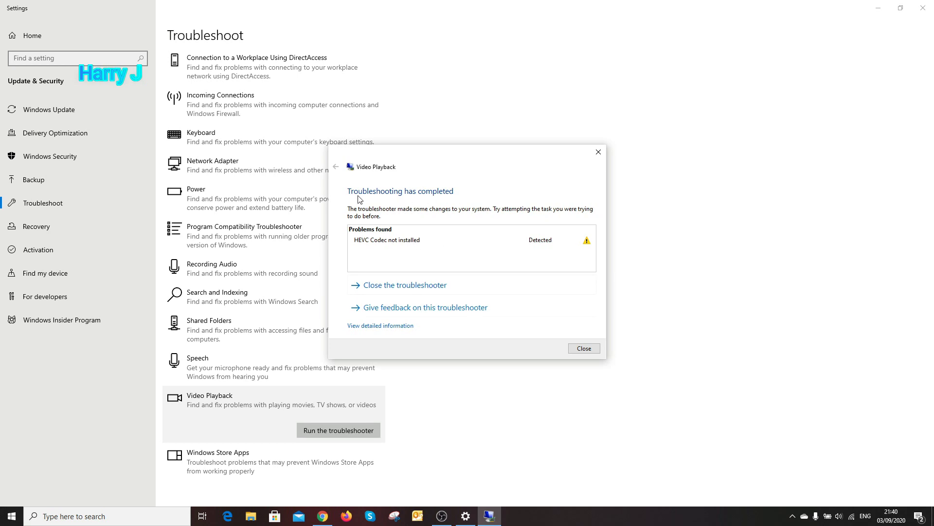
{"action": "left_click", "coordinate": [579, 348]}
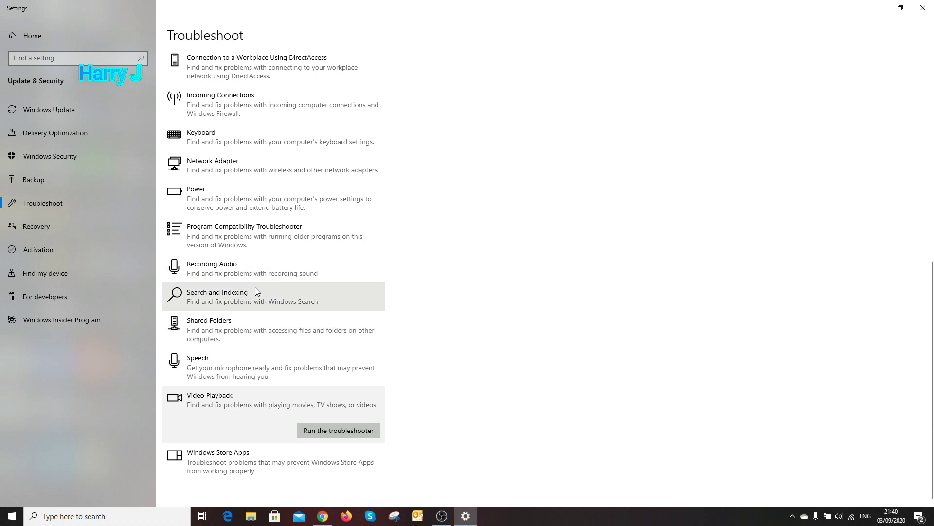
Run the Windows Store Apps troubleshooter and dismiss its 'couldn't identify the problem' result.
{"action": "scroll", "coordinate": [255, 289], "scroll_direction": "up", "scroll_amount": 2}
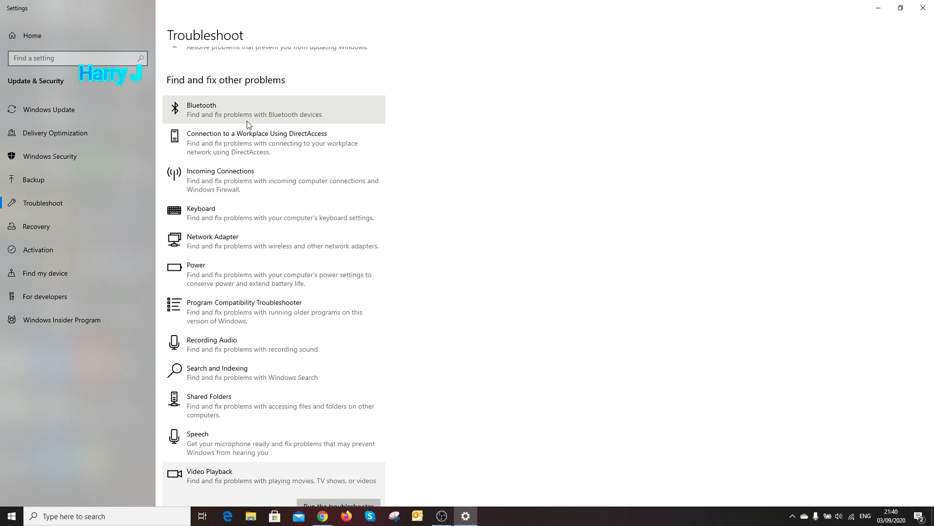
{"action": "scroll", "coordinate": [267, 234], "scroll_direction": "down", "scroll_amount": 2}
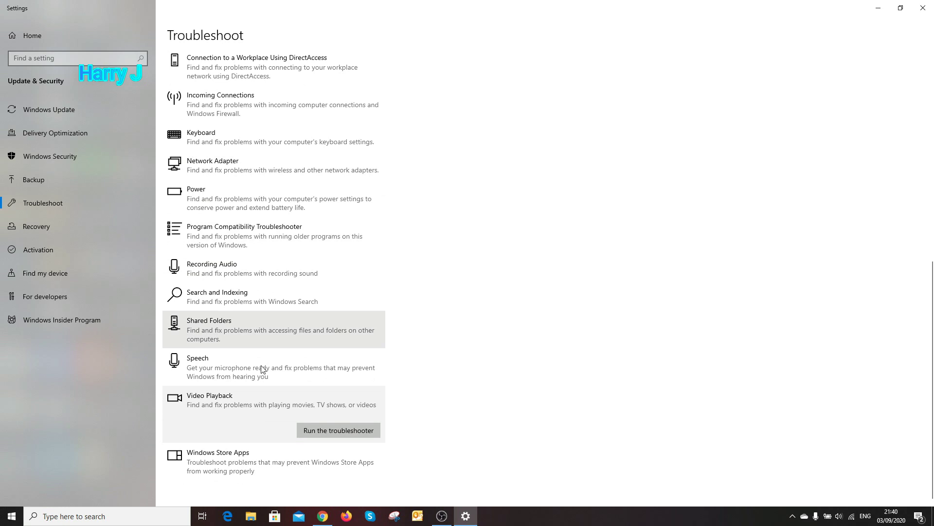
{"action": "left_click", "coordinate": [233, 460]}
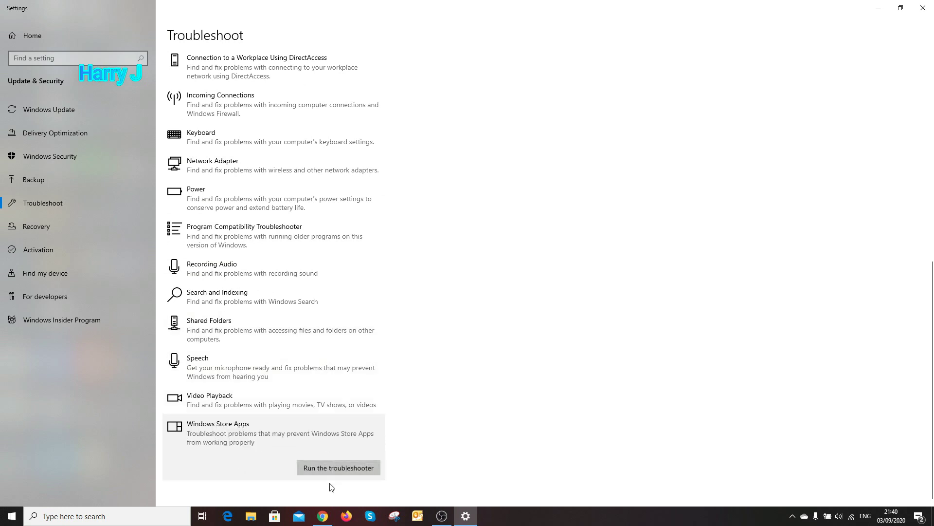
{"action": "left_click", "coordinate": [326, 470]}
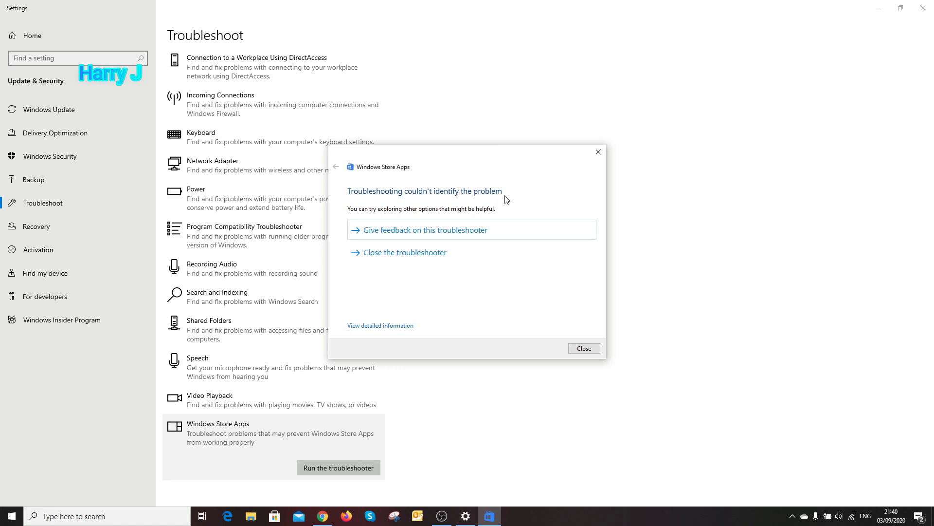
{"action": "left_click", "coordinate": [604, 156]}
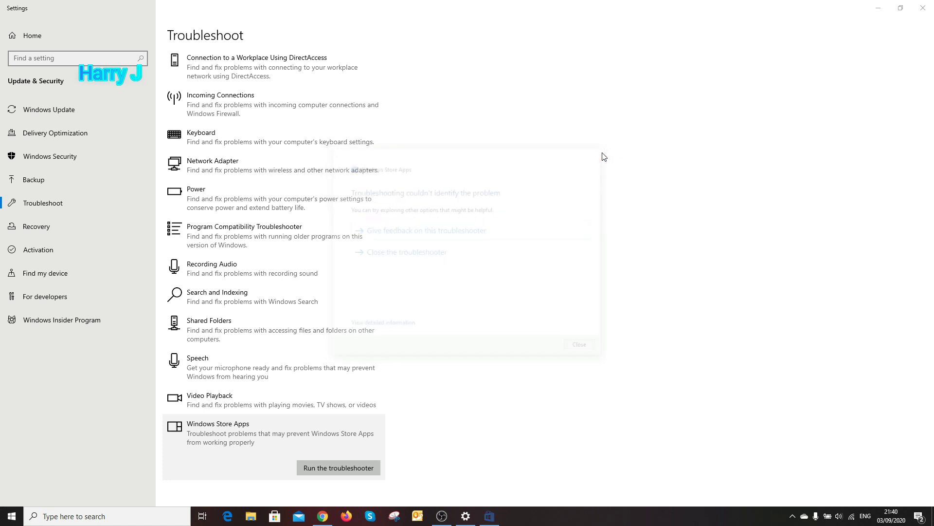
Close Settings, reopen Device Manager via 'dev', and expand Cameras to confirm both webcams.
{"action": "left_click", "coordinate": [923, 7]}
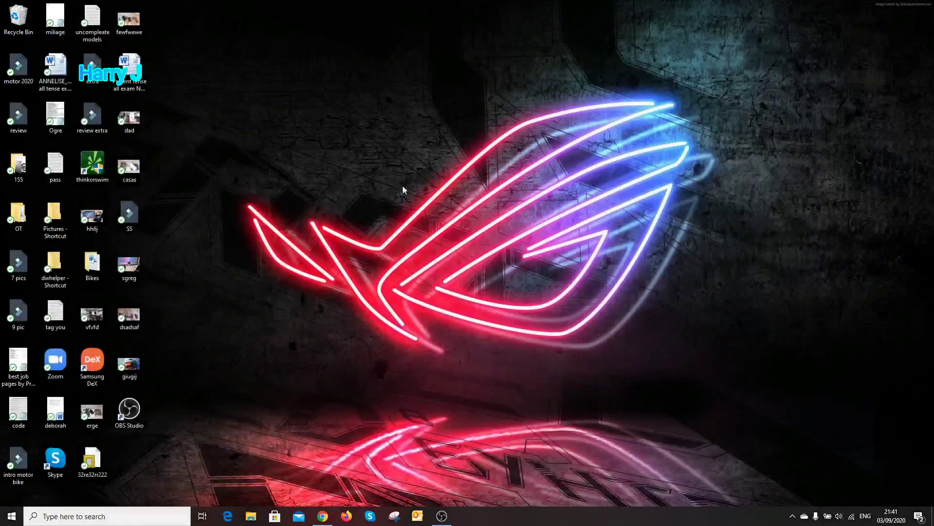
{"action": "left_click", "coordinate": [81, 515]}
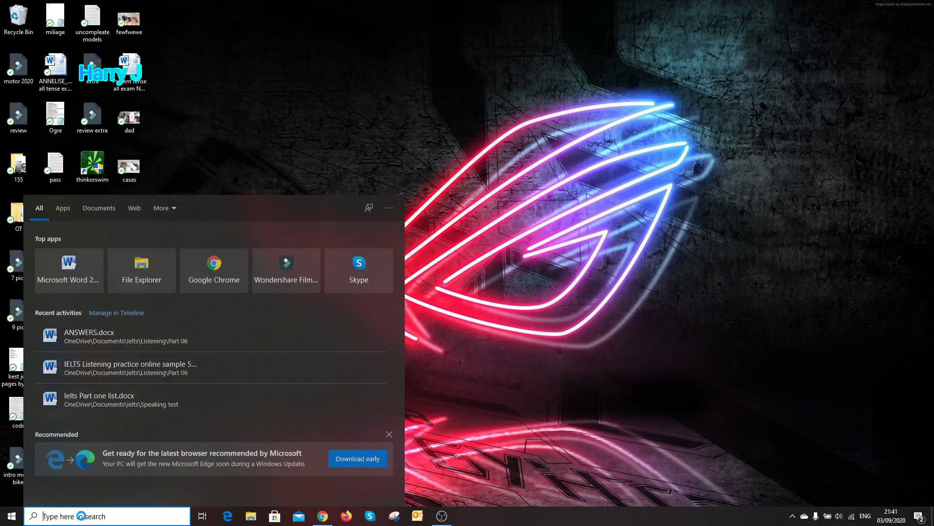
{"action": "type", "text": "dev"}
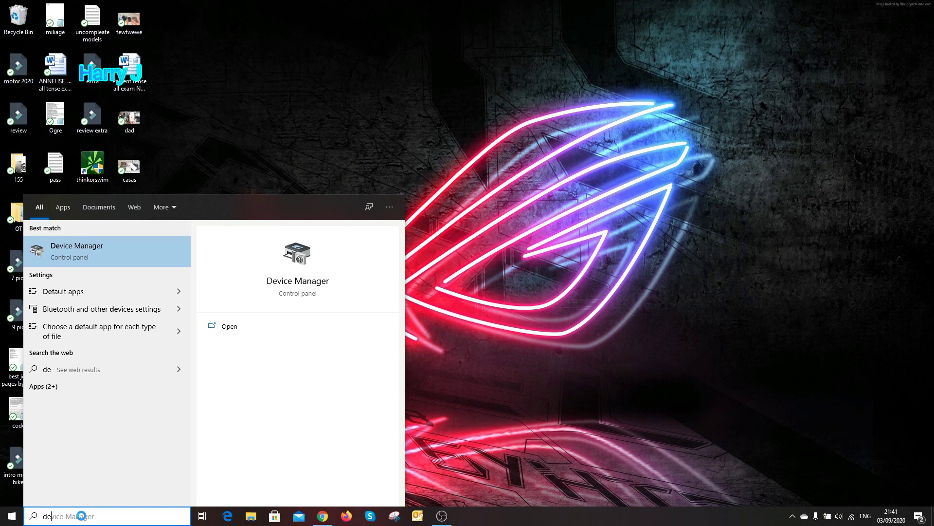
{"action": "left_click", "coordinate": [150, 256]}
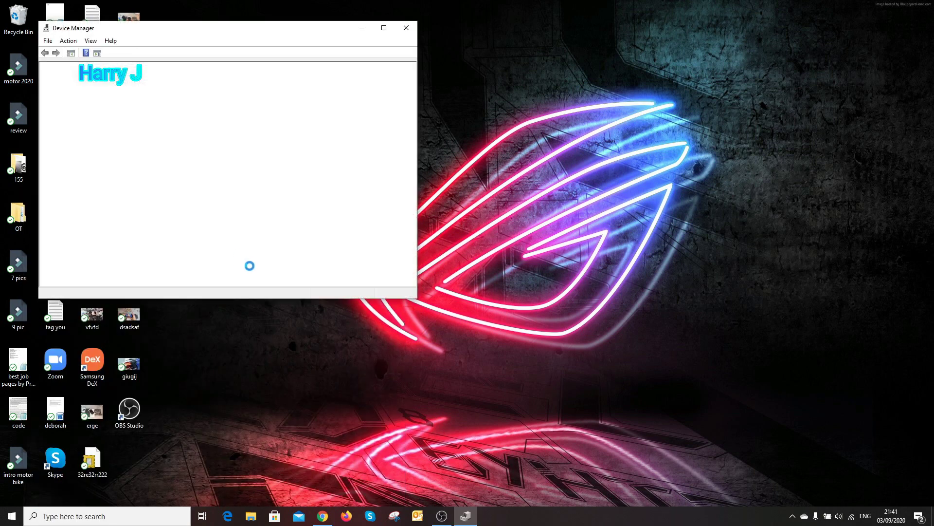
{"action": "left_click", "coordinate": [54, 102]}
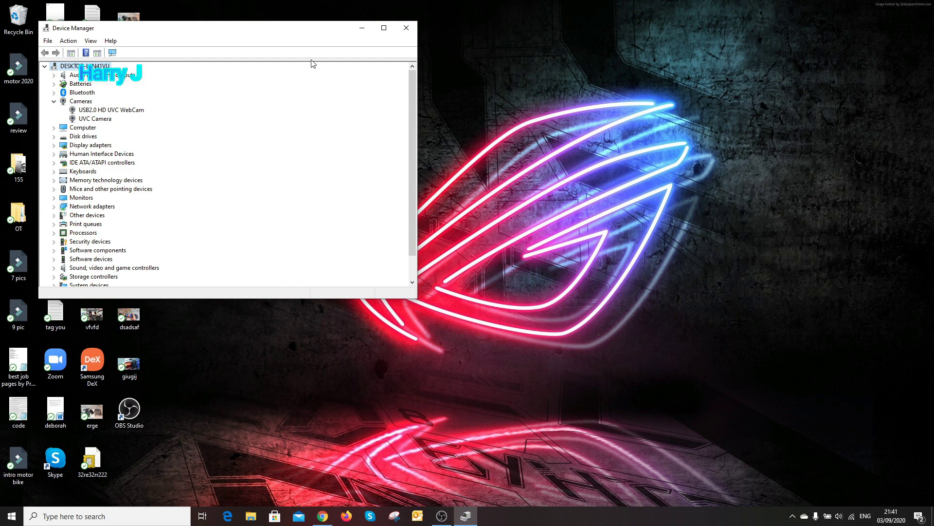
Close Device Manager and launch Command Prompt by searching 'co'.
{"action": "left_click", "coordinate": [407, 29]}
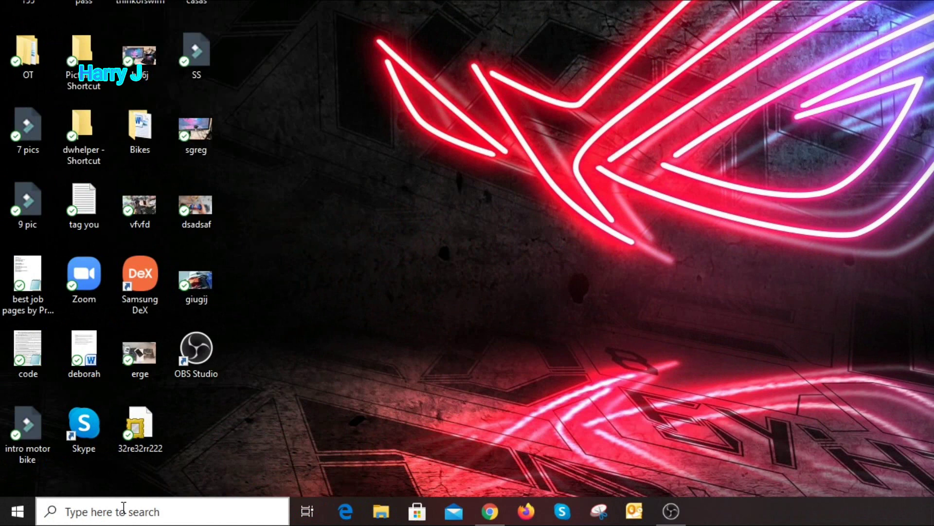
{"action": "left_click", "coordinate": [124, 508]}
{"action": "type", "text": "co"}
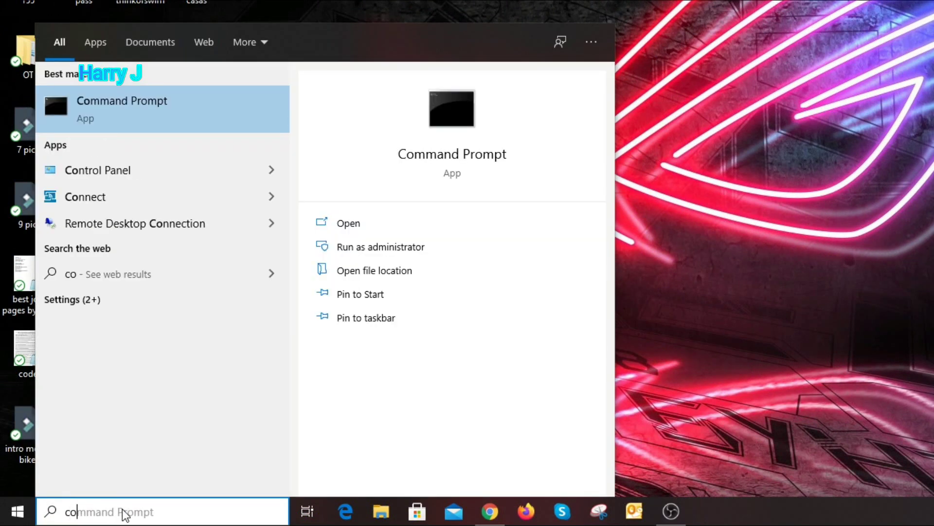
{"action": "left_click", "coordinate": [212, 92]}
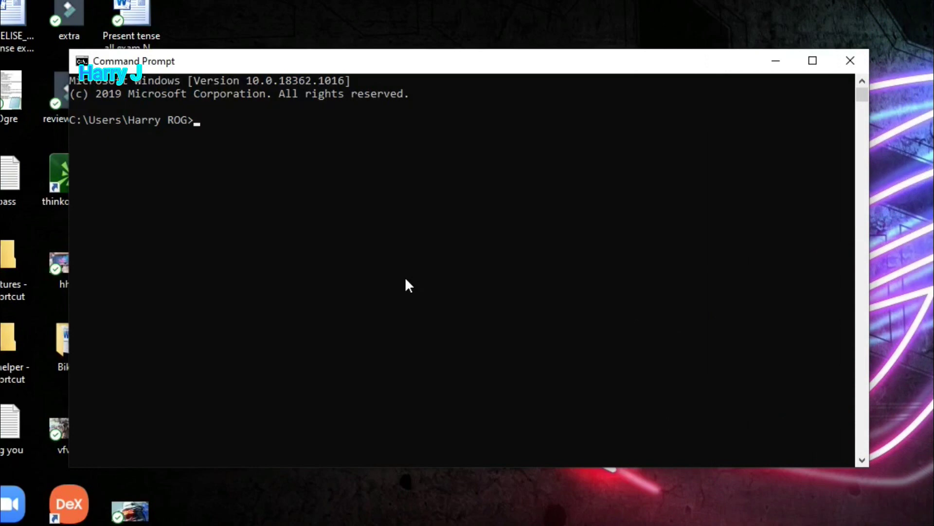
Run Dism /online /Cleanup-Image /CheckHealth, which fails with Error 740.
{"action": "type", "text": "Dism"}
{"action": "type", "text": "/"}
{"action": "key", "text": "BackSpace"}
{"action": "type", "text": "/online /"}
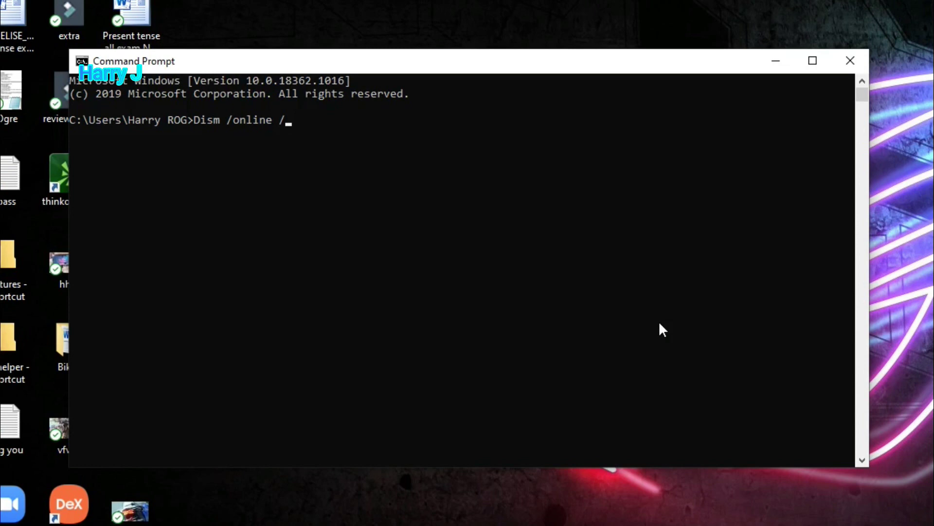
{"action": "type", "text": "Cleanup"}
{"action": "type", "text": "-Image"}
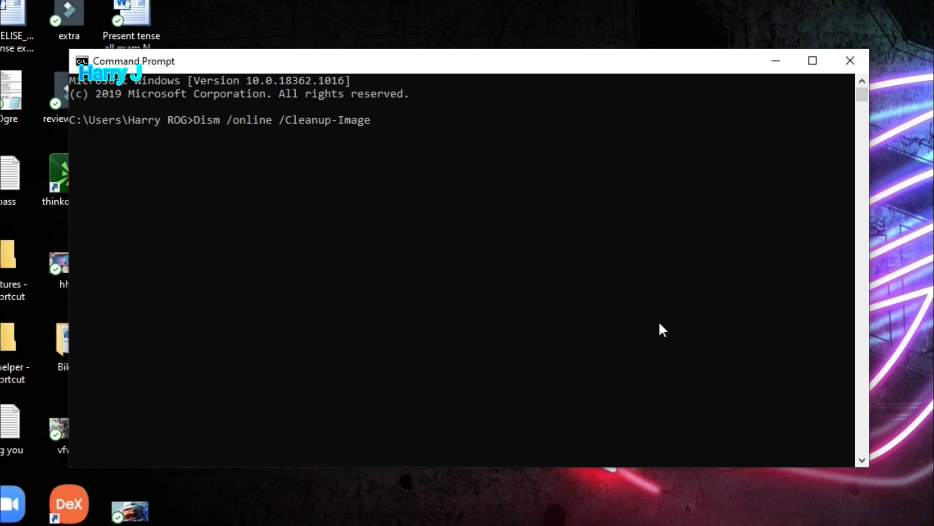
{"action": "type", "text": " /CheckHealth"}
{"action": "key", "text": "Return"}
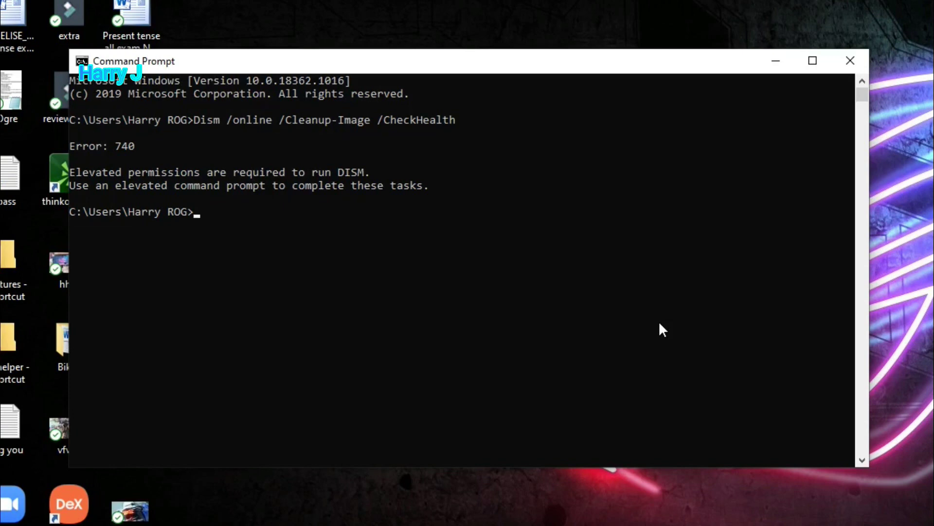
Run Dism /online /Cleanup-image /ScanHealth, which also returns Error 740.
{"action": "type", "text": "Dism /online /Cle"}
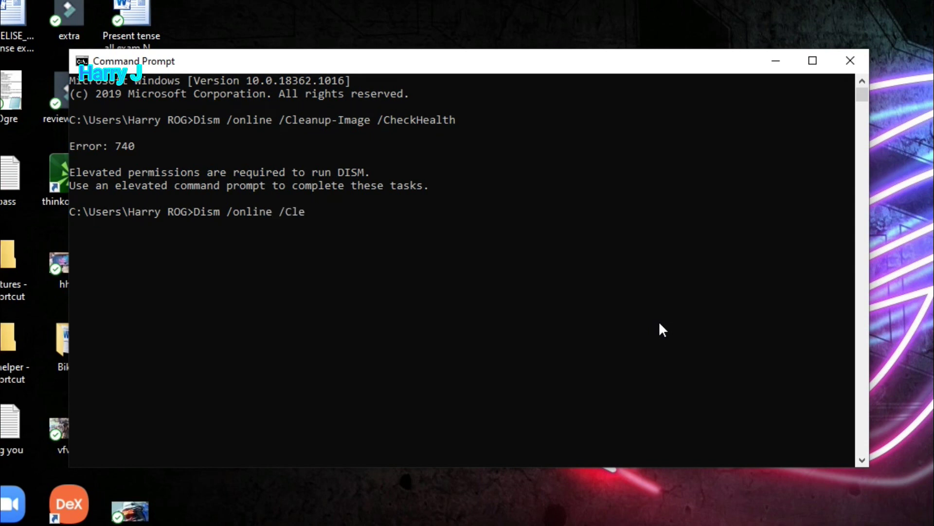
{"action": "type", "text": "anup-image /Scean"}
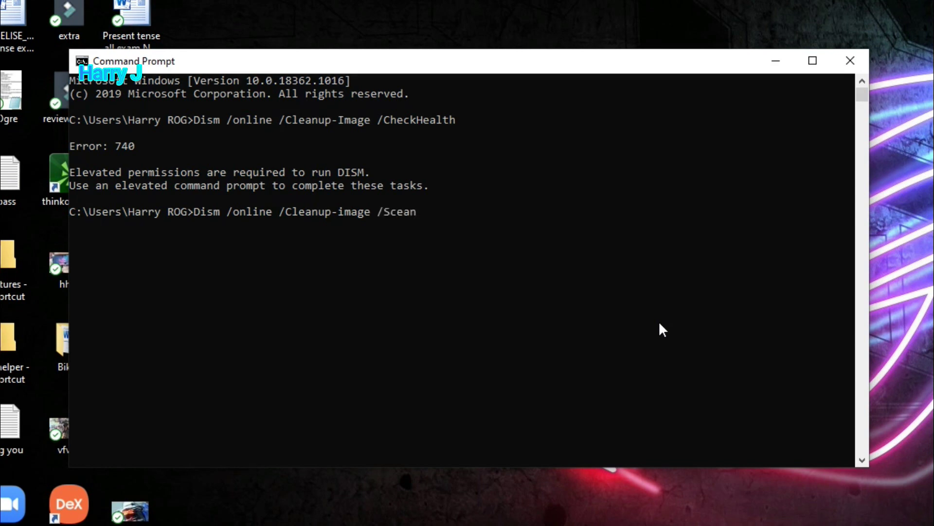
{"action": "key", "text": "BackSpace"}
{"action": "key", "text": "BackSpace"}
{"action": "type", "text": "anHealth"}
{"action": "key", "text": "Return"}
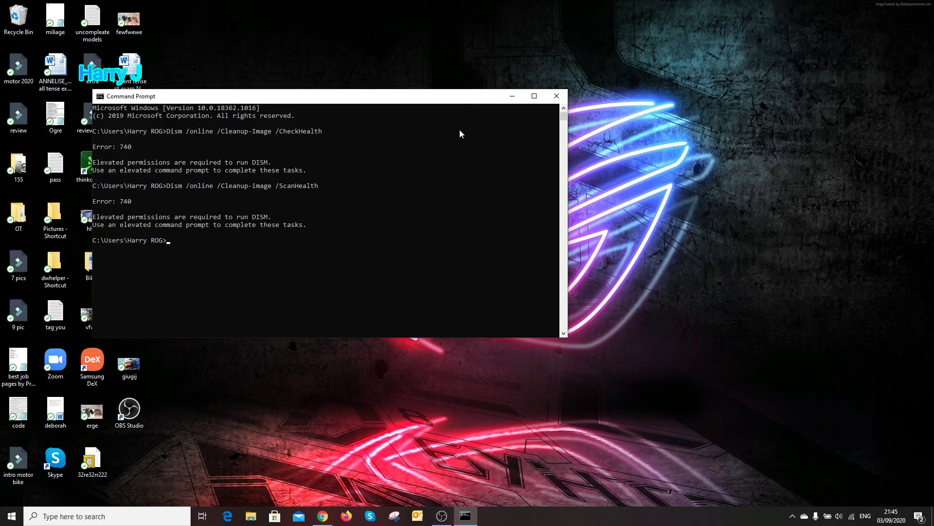
Close Command Prompt and open Privacy > Camera settings via a 'pr' search.
{"action": "left_click", "coordinate": [558, 99]}
{"action": "left_click", "coordinate": [100, 515]}
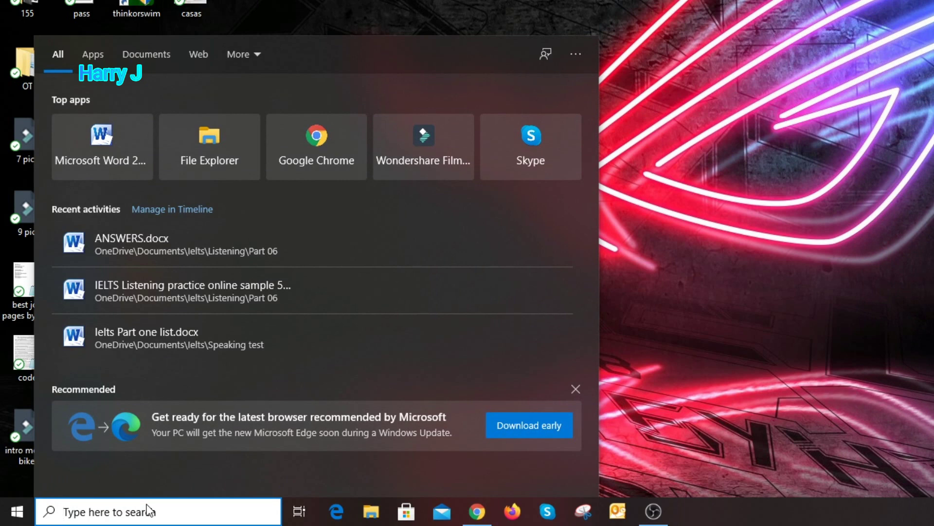
{"action": "type", "text": "pr"}
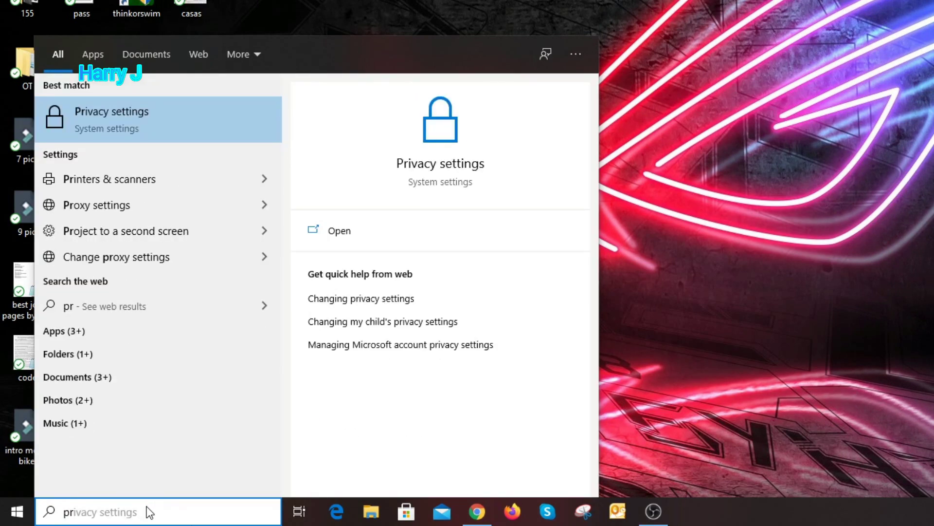
{"action": "left_click", "coordinate": [119, 124]}
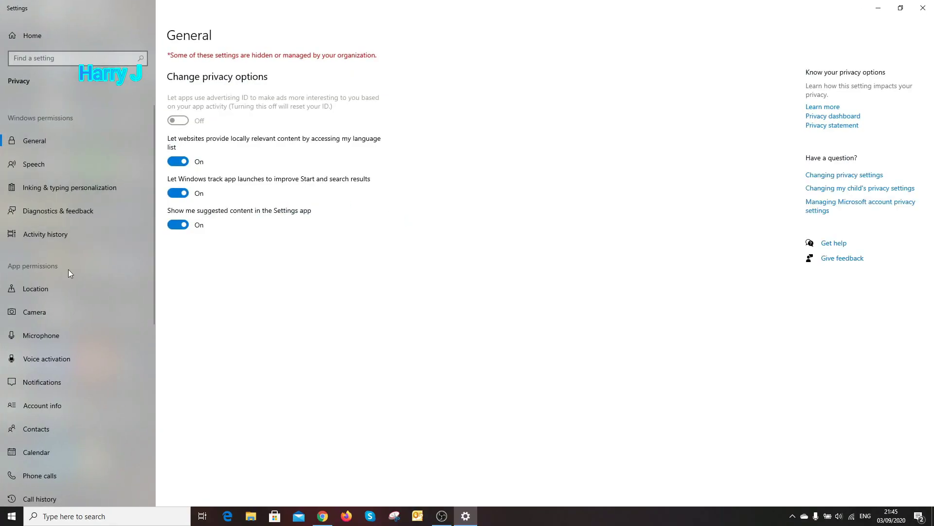
{"action": "left_click", "coordinate": [42, 313]}
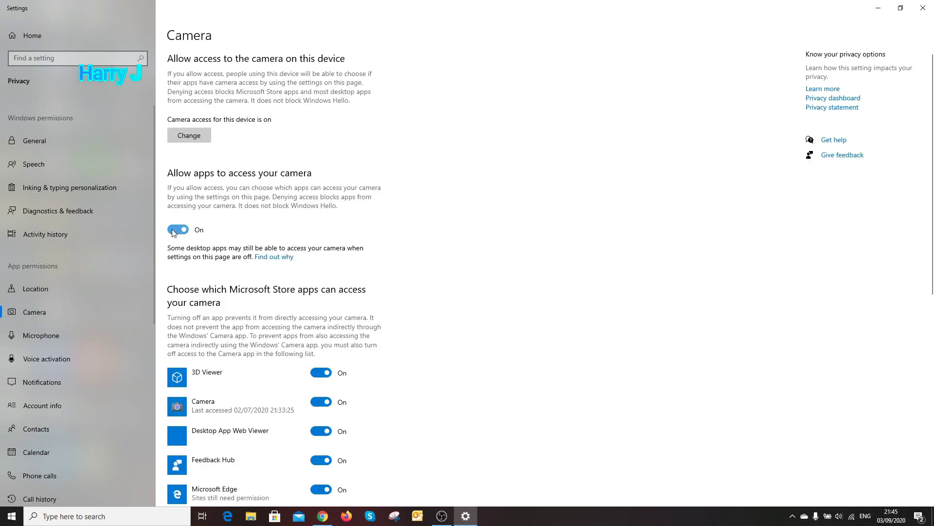
Toggle 'Allow apps' and 'Allow desktop apps' camera access off and back on.
{"action": "left_click", "coordinate": [181, 230]}
{"action": "left_click", "coordinate": [180, 230]}
{"action": "scroll", "coordinate": [507, 262], "scroll_direction": "down", "scroll_amount": 5}
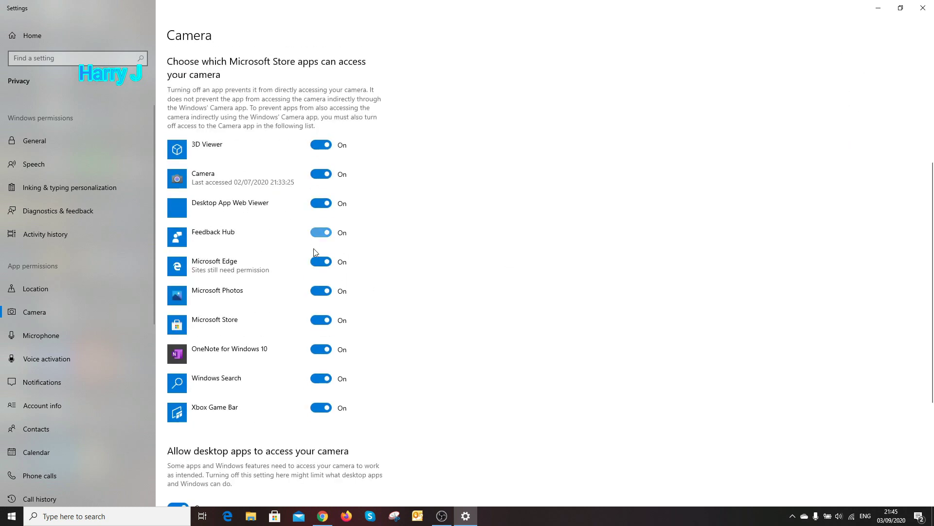
{"action": "scroll", "coordinate": [484, 317], "scroll_direction": "down", "scroll_amount": 4}
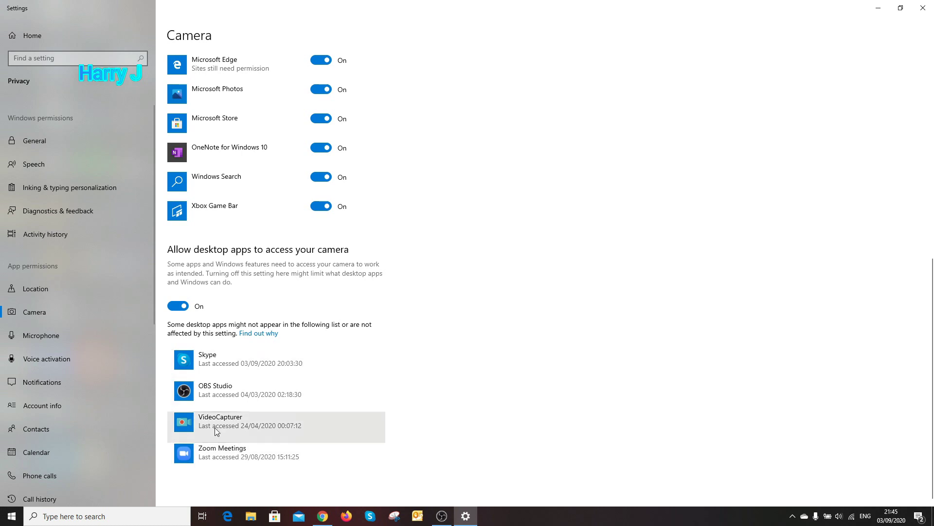
{"action": "left_click", "coordinate": [184, 307]}
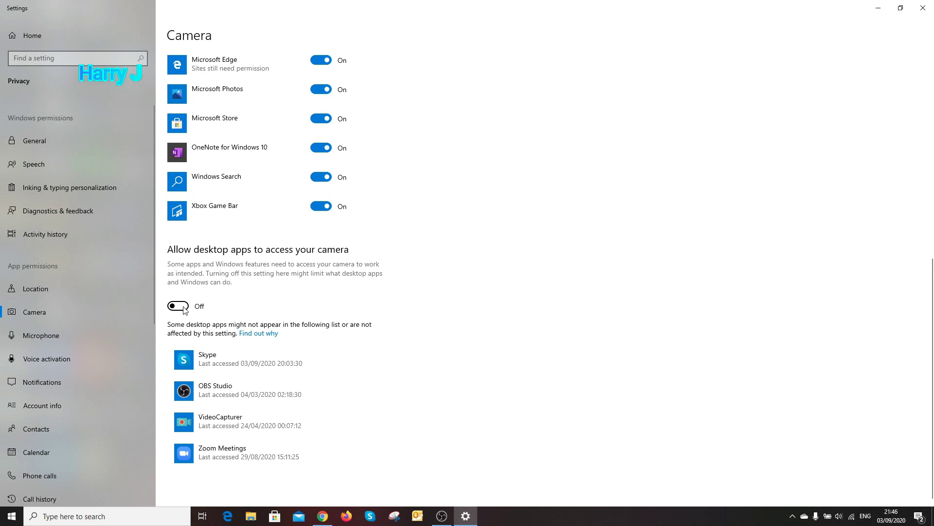
{"action": "left_click", "coordinate": [184, 308]}
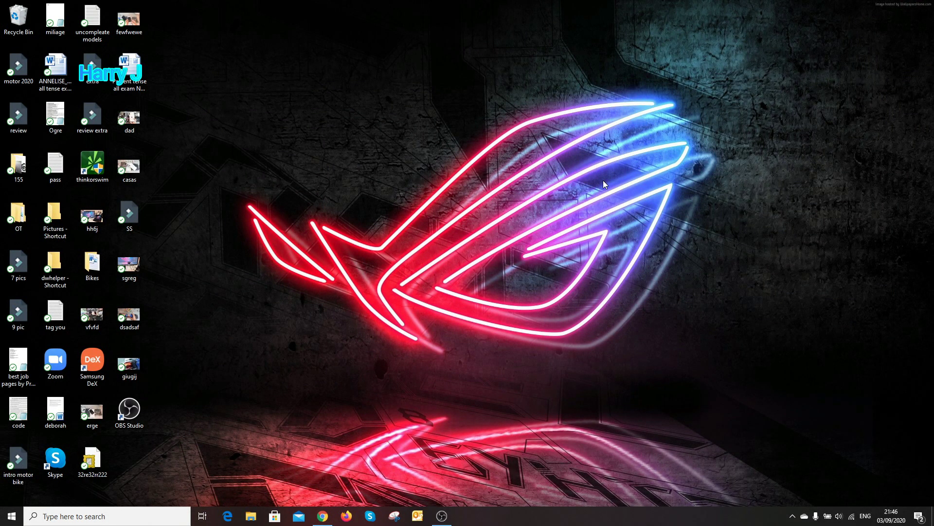
Open Windows Camera, check the front camera feed, switch to UVC Camera, then close the app.
{"action": "left_click", "coordinate": [97, 515]}
{"action": "type", "text": "ca"}
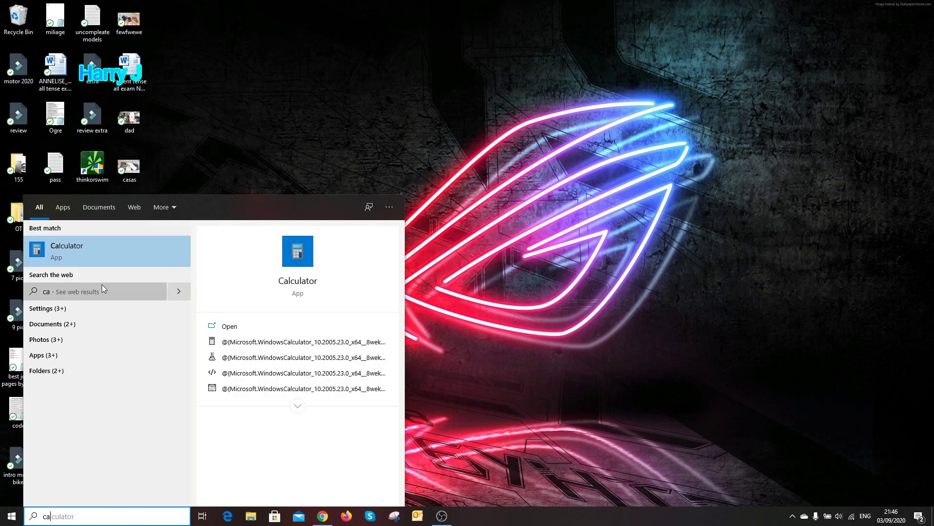
{"action": "type", "text": "mera"}
{"action": "left_click", "coordinate": [101, 245]}
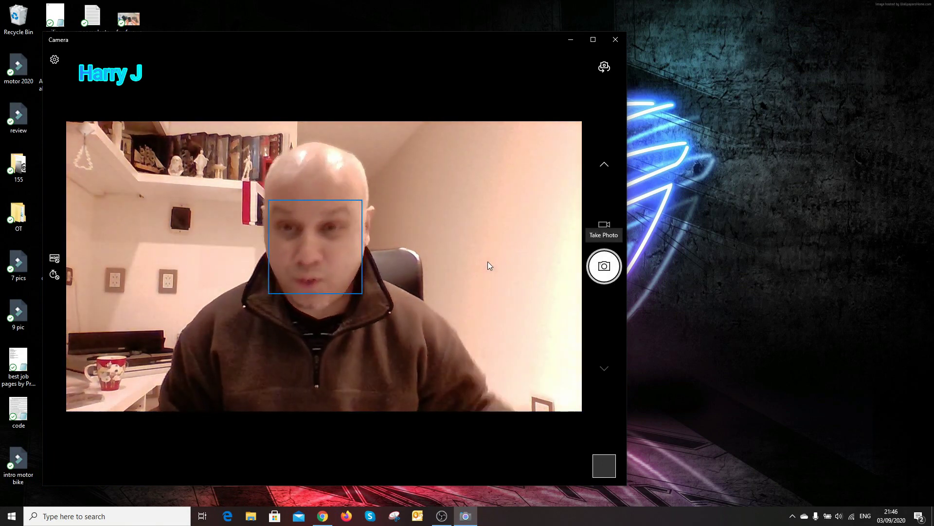
{"action": "left_click", "coordinate": [605, 67]}
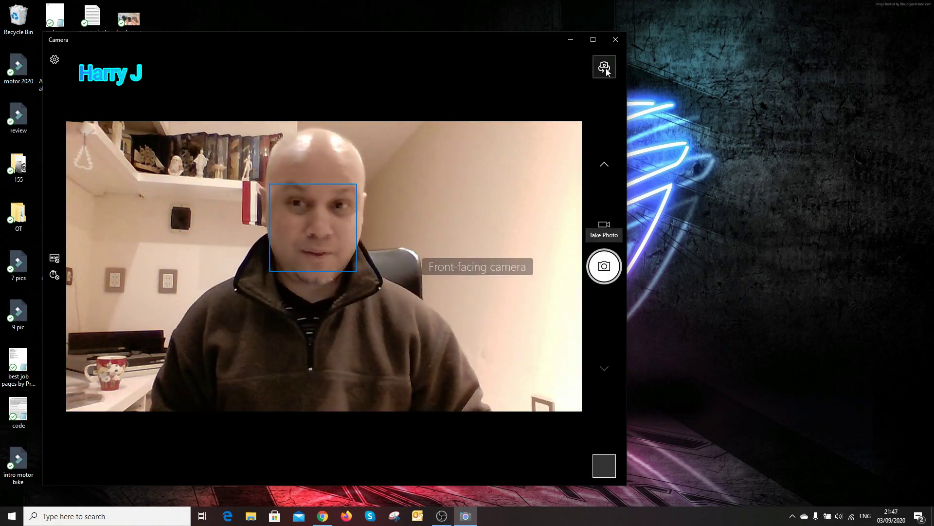
{"action": "left_click", "coordinate": [605, 67]}
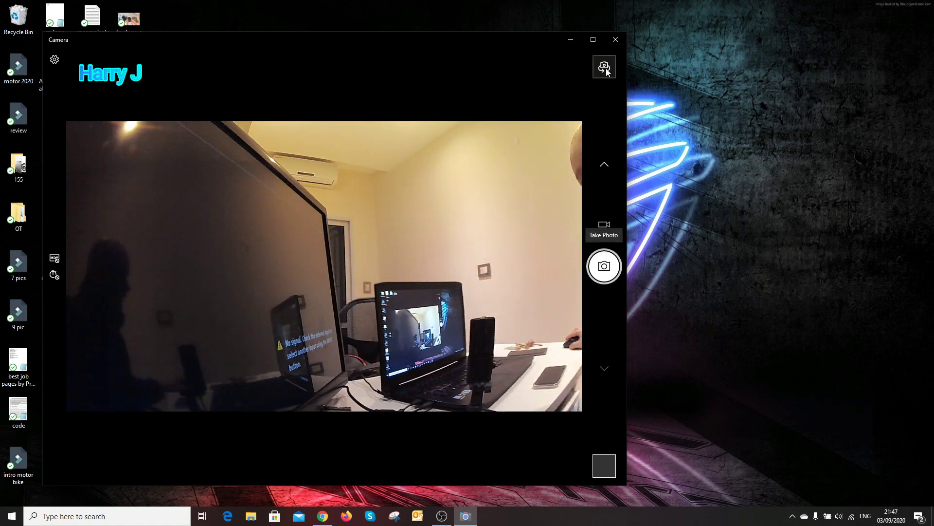
{"action": "left_click", "coordinate": [618, 43]}
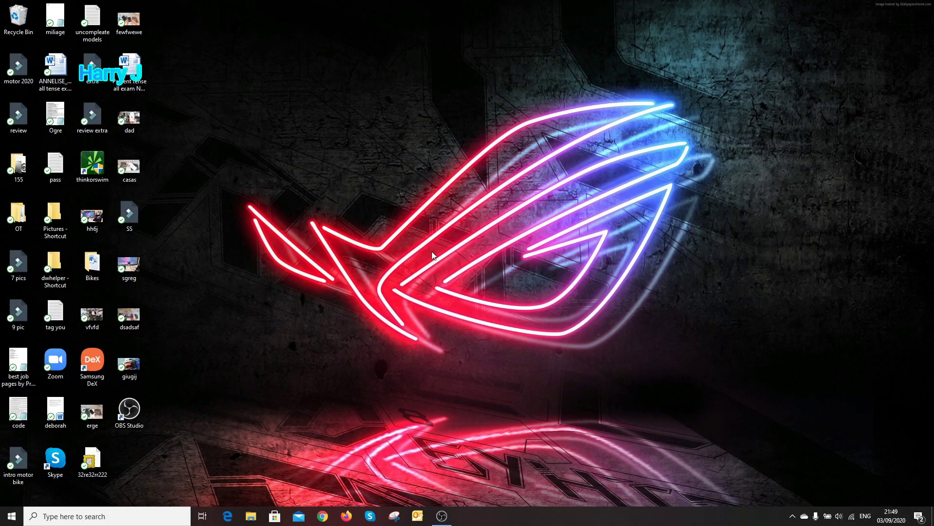
In Chrome, search Google for 'asus support' and browse the results to Official Support | ASUS Global.
{"action": "left_click", "coordinate": [324, 516]}
{"action": "left_click", "coordinate": [381, 204]}
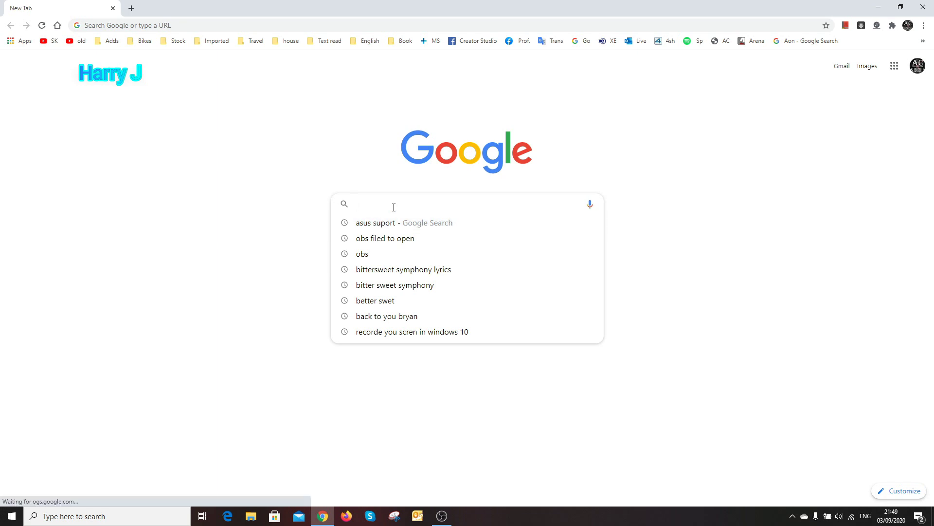
{"action": "type", "text": "asus su"}
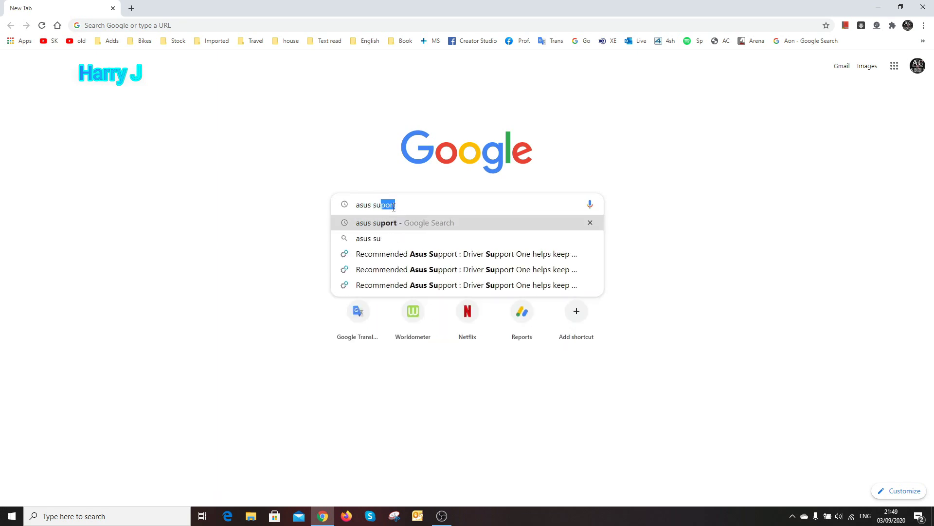
{"action": "key", "text": "Return"}
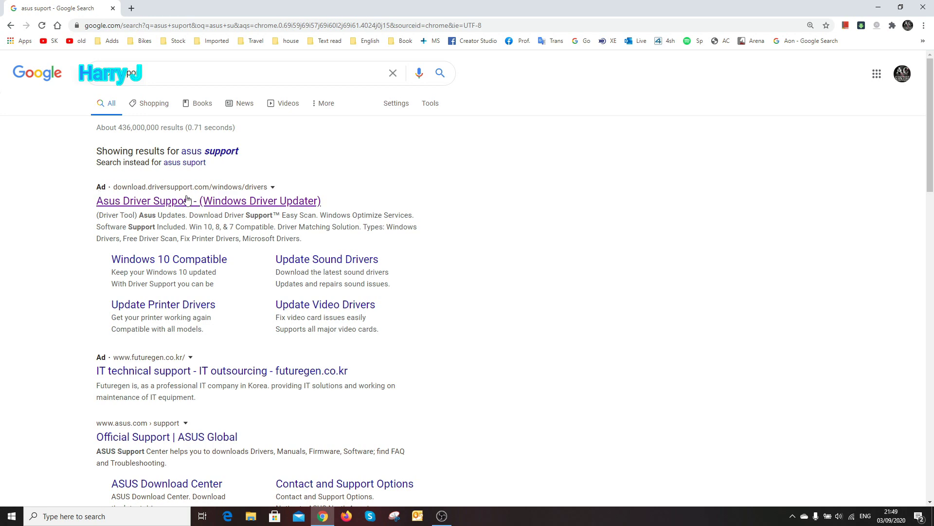
{"action": "scroll", "coordinate": [196, 201], "scroll_direction": "down", "scroll_amount": 3}
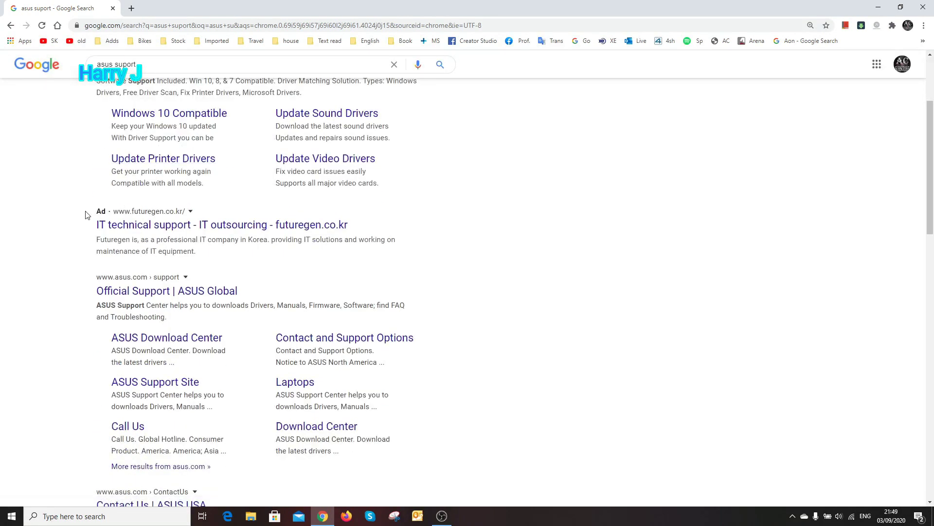
{"action": "scroll", "coordinate": [185, 154], "scroll_direction": "down", "scroll_amount": 2}
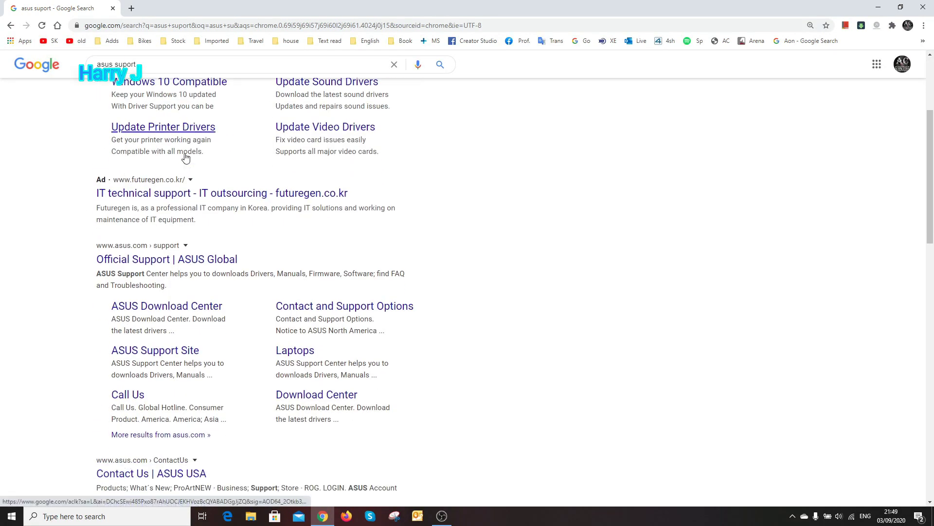
{"action": "scroll", "coordinate": [362, 178], "scroll_direction": "down", "scroll_amount": 1}
{"action": "scroll", "coordinate": [154, 167], "scroll_direction": "up", "scroll_amount": 2}
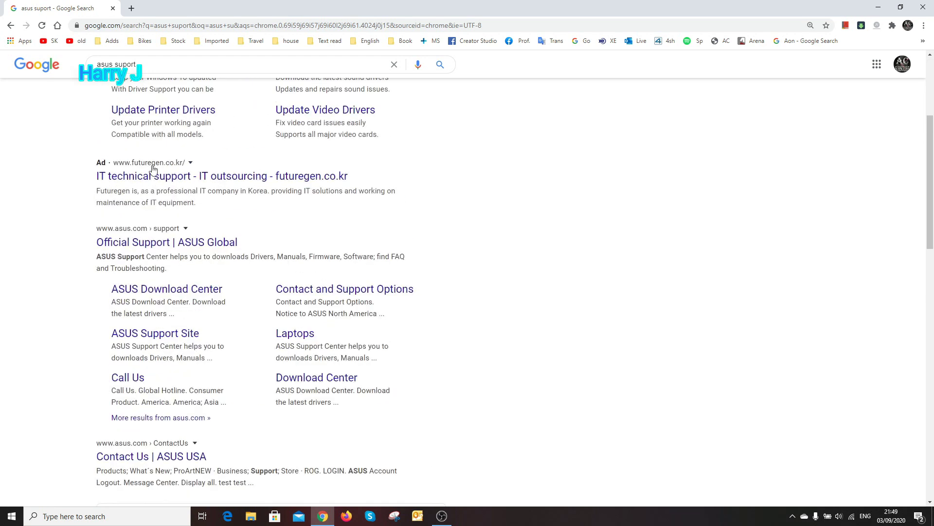
{"action": "scroll", "coordinate": [221, 199], "scroll_direction": "down", "scroll_amount": 2}
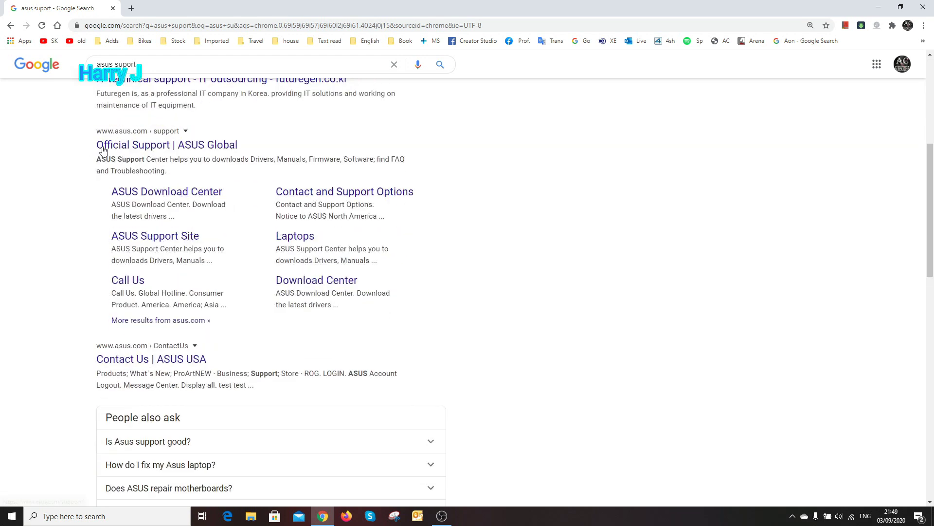
On ASUS Global support, pick Laptops > ASUS Laptop Series > ASUS Laptop 14 A409FA and open Driver & Utility.
{"action": "left_click", "coordinate": [151, 155]}
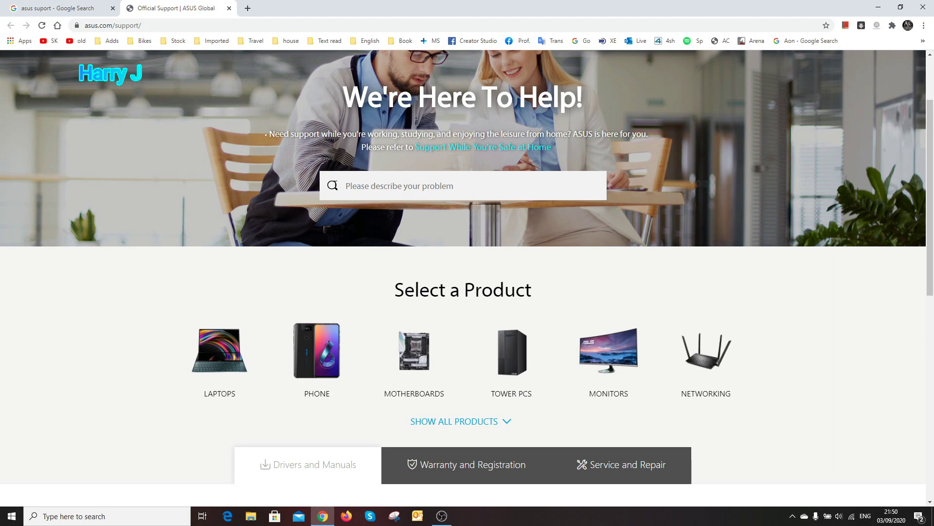
{"action": "scroll", "coordinate": [265, 240], "scroll_direction": "down", "scroll_amount": 2}
{"action": "left_click", "coordinate": [230, 263]}
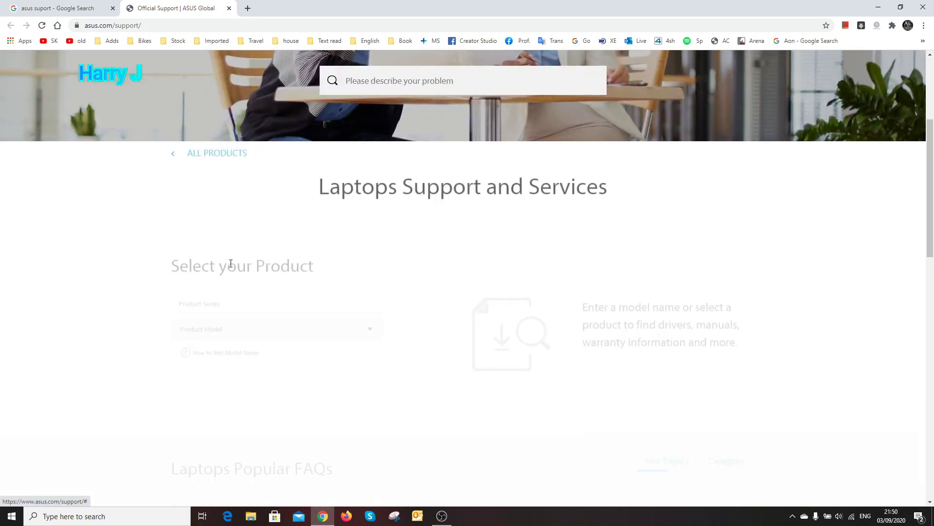
{"action": "left_click", "coordinate": [286, 246]}
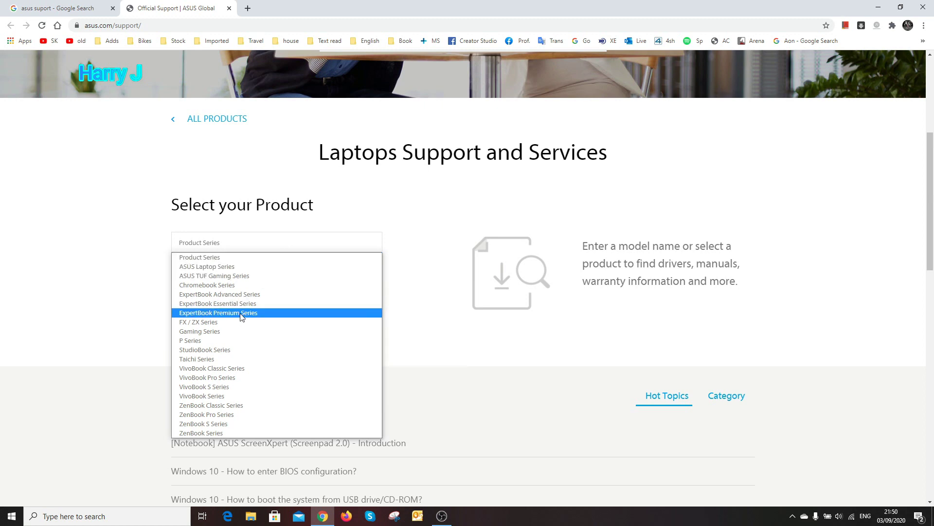
{"action": "left_click", "coordinate": [254, 269]}
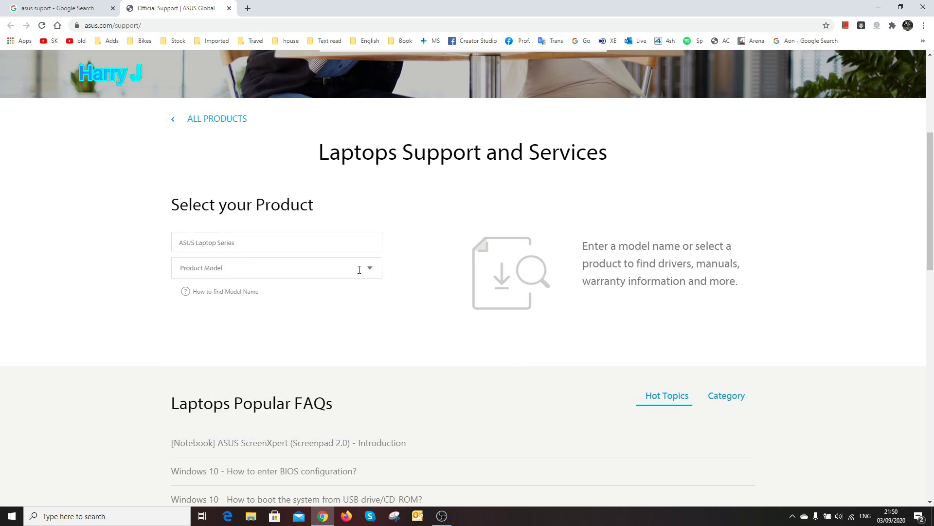
{"action": "left_click", "coordinate": [334, 268]}
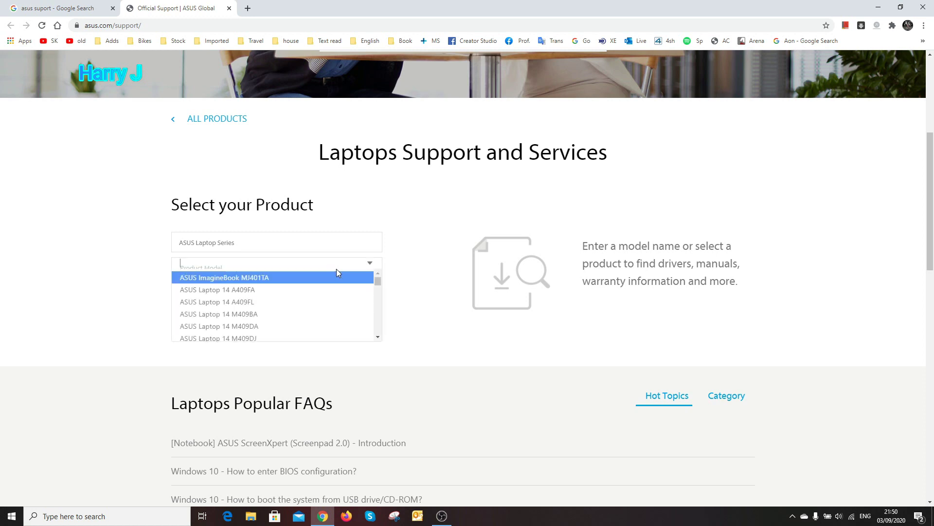
{"action": "left_click", "coordinate": [294, 290]}
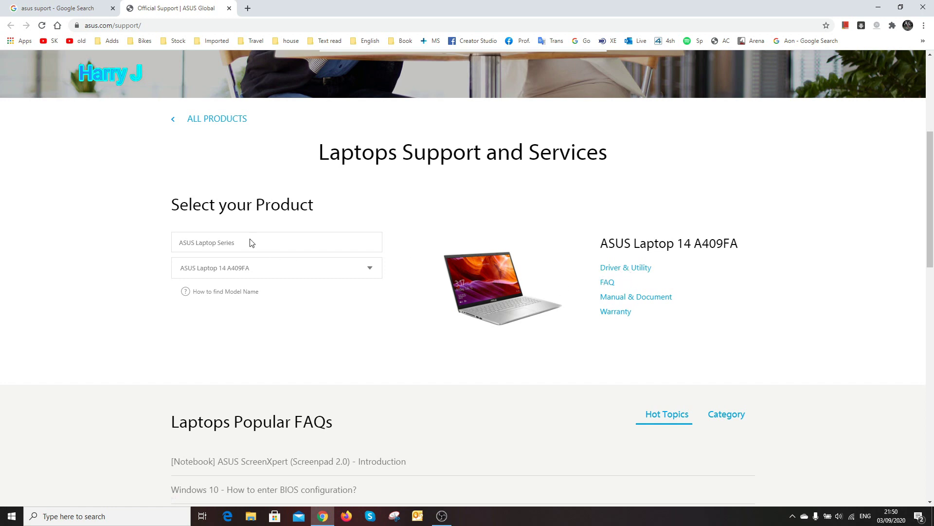
{"action": "left_click", "coordinate": [632, 269]}
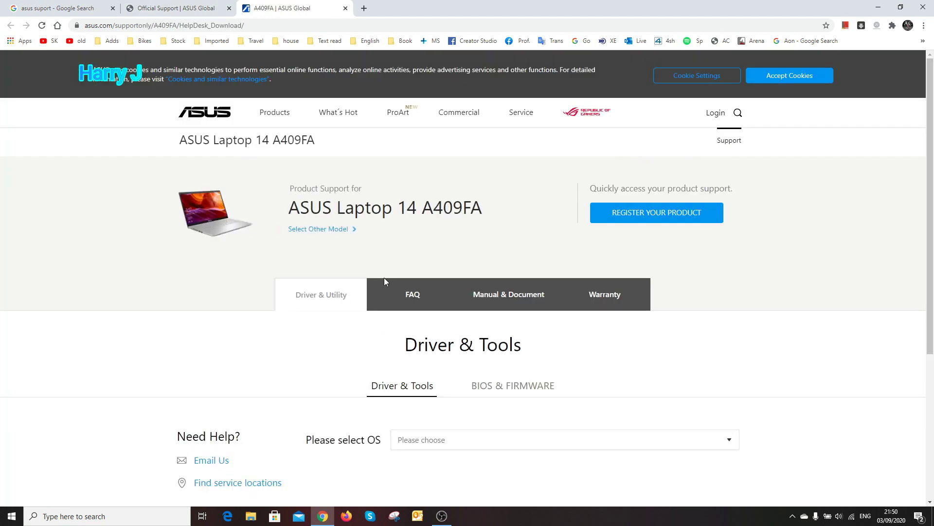
Choose Windows 10 64-bit and scroll down to Realtek Camera Driver V10.0.18362.20118.
{"action": "scroll", "coordinate": [385, 278], "scroll_direction": "down", "scroll_amount": 2}
{"action": "scroll", "coordinate": [386, 281], "scroll_direction": "down", "scroll_amount": 1}
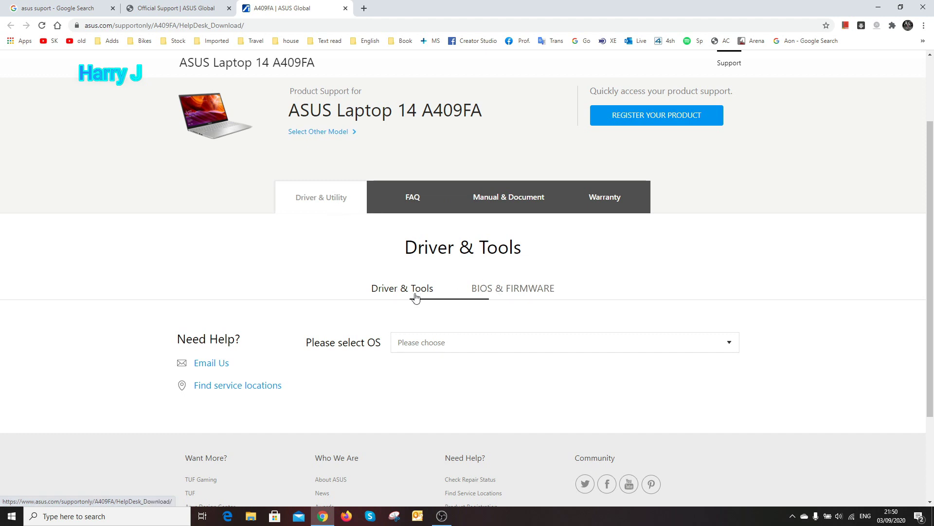
{"action": "scroll", "coordinate": [447, 294], "scroll_direction": "down", "scroll_amount": 2}
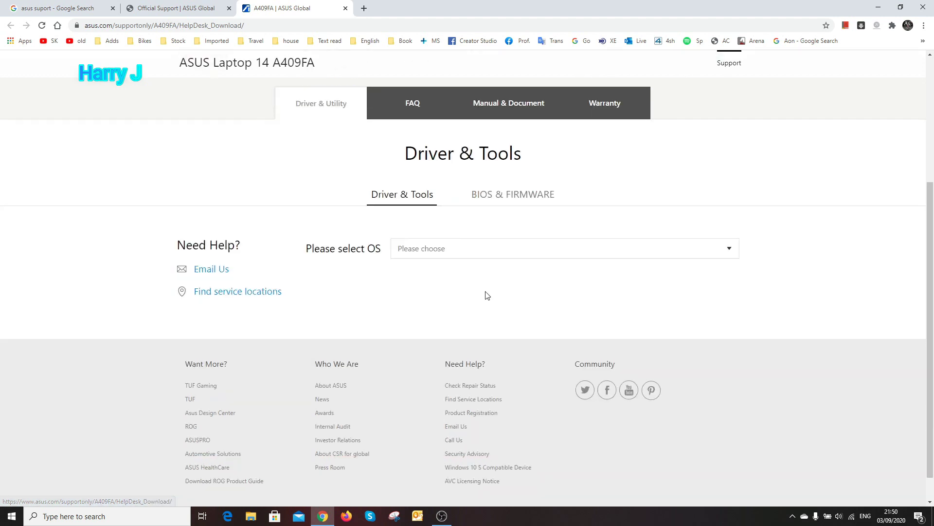
{"action": "left_click", "coordinate": [478, 246]}
{"action": "left_click", "coordinate": [461, 271]}
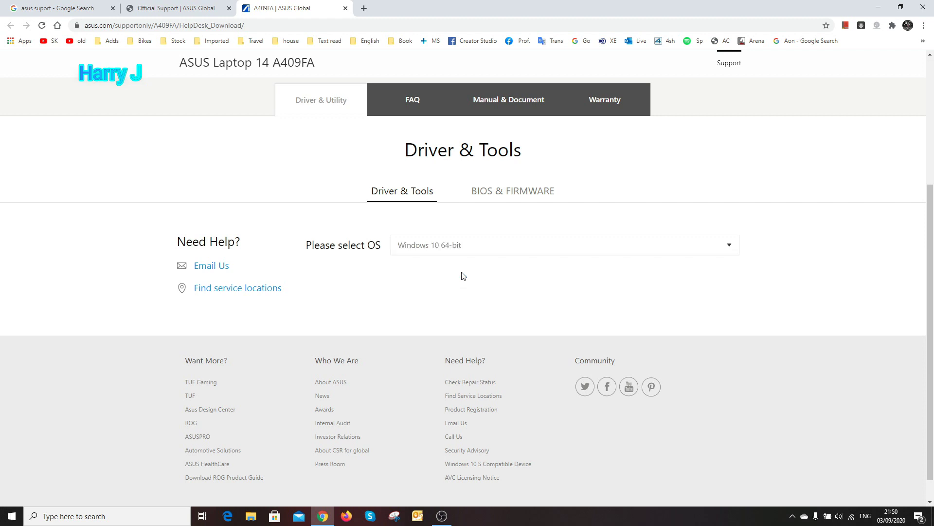
{"action": "scroll", "coordinate": [490, 279], "scroll_direction": "down", "scroll_amount": 2}
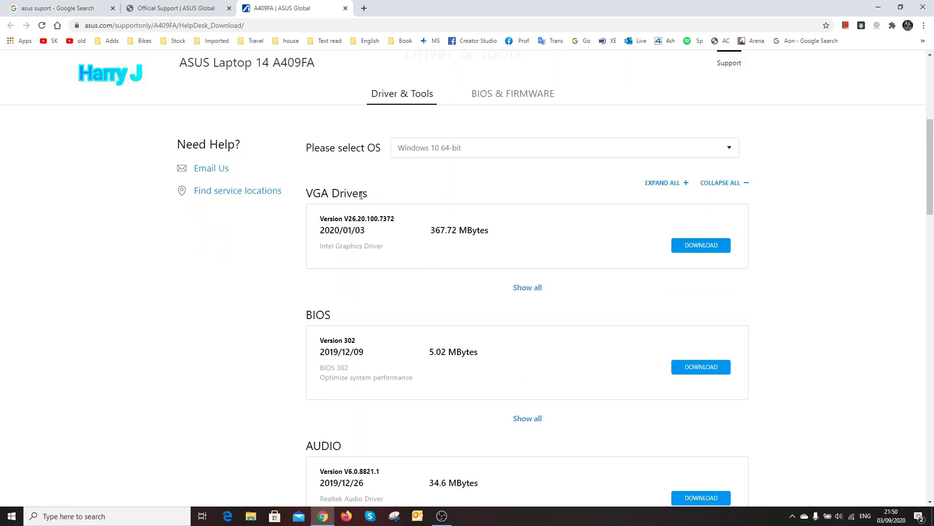
{"action": "scroll", "coordinate": [341, 341], "scroll_direction": "down", "scroll_amount": 6}
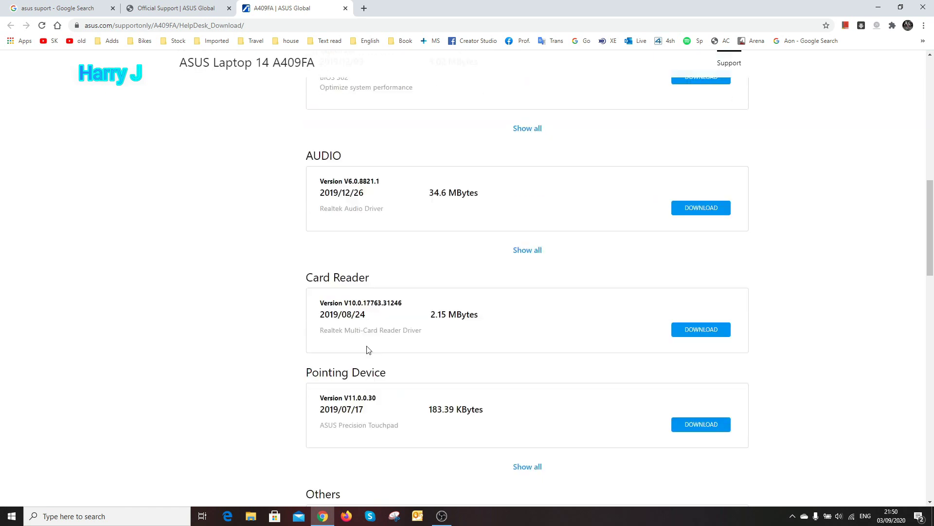
{"action": "scroll", "coordinate": [368, 349], "scroll_direction": "down", "scroll_amount": 11}
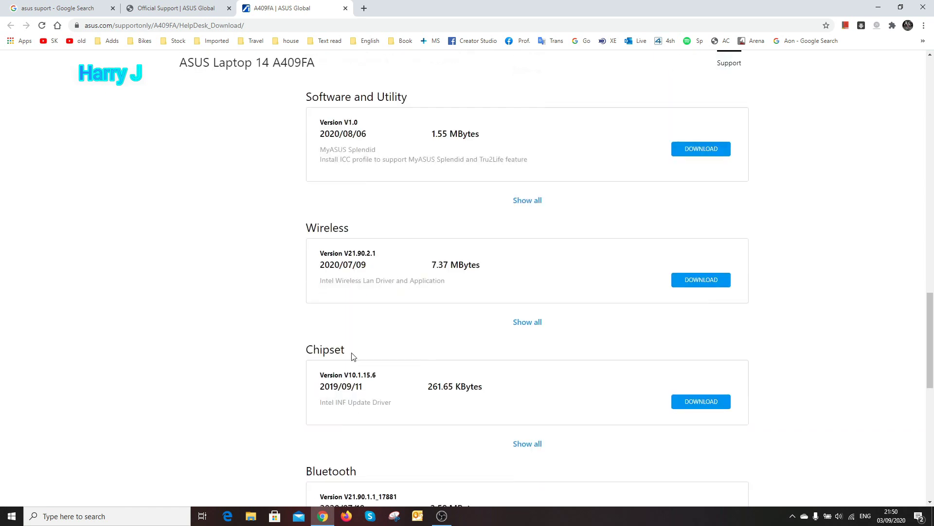
{"action": "scroll", "coordinate": [353, 356], "scroll_direction": "down", "scroll_amount": 7}
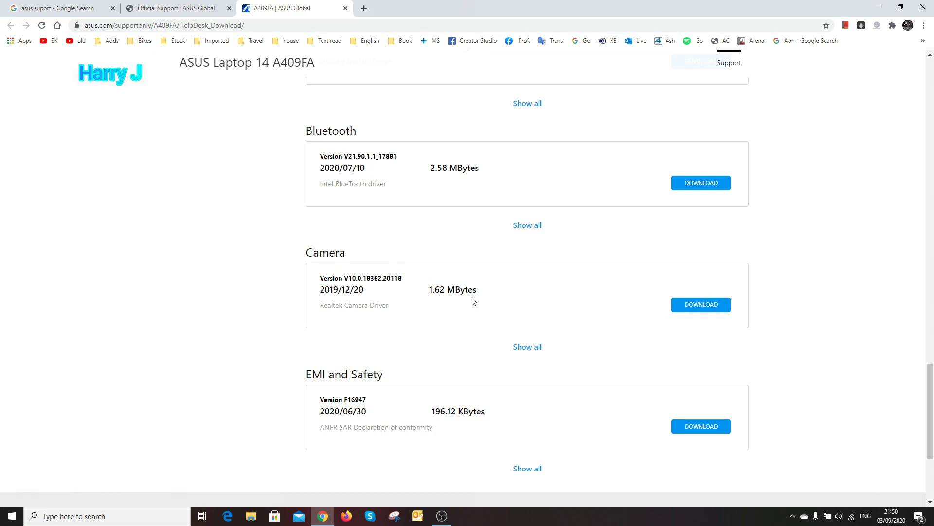
Search Google for 'logitech support' in a new tab.
{"action": "left_click", "coordinate": [364, 8]}
{"action": "type", "text": "logitech support"}
{"action": "key", "text": "Return"}
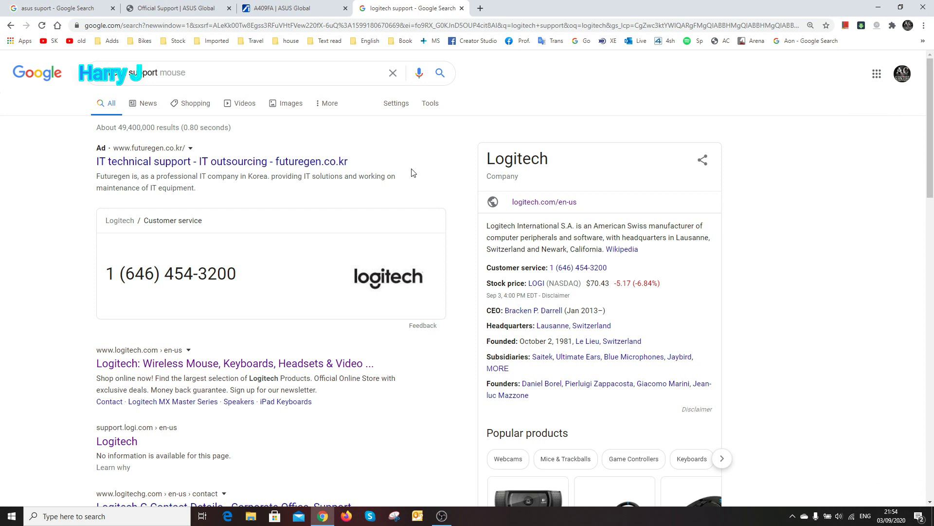
Close Chrome and search Windows for 'div' to find Device Manager.
{"action": "left_click", "coordinate": [923, 9]}
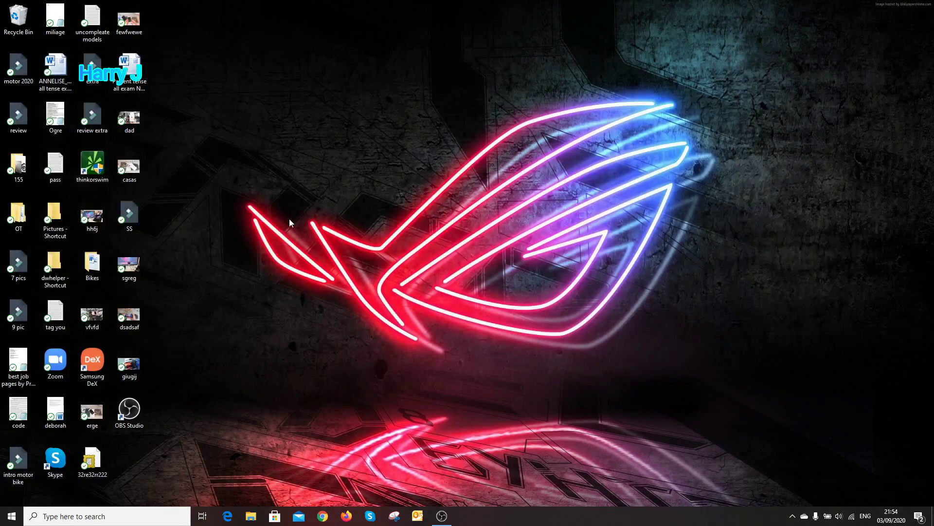
{"action": "right_click", "coordinate": [289, 223]}
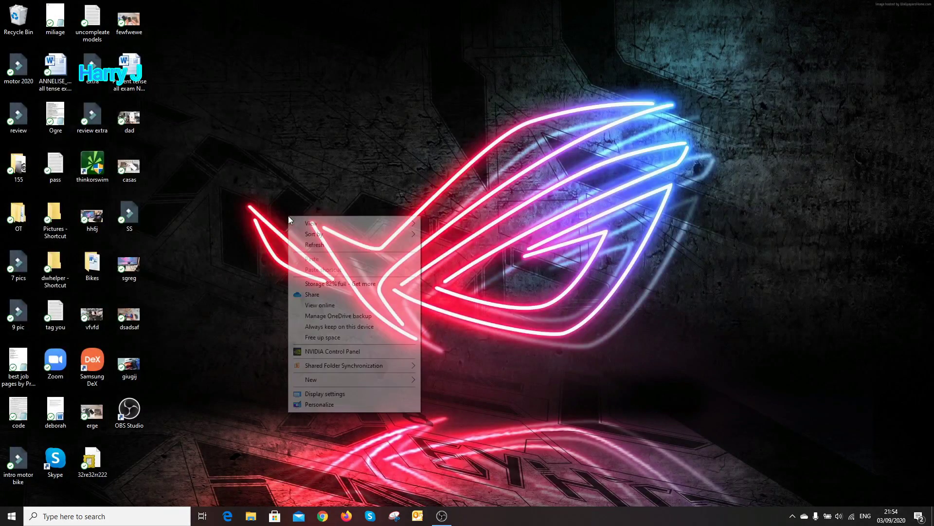
{"action": "left_click", "coordinate": [87, 518]}
{"action": "type", "text": "div"}
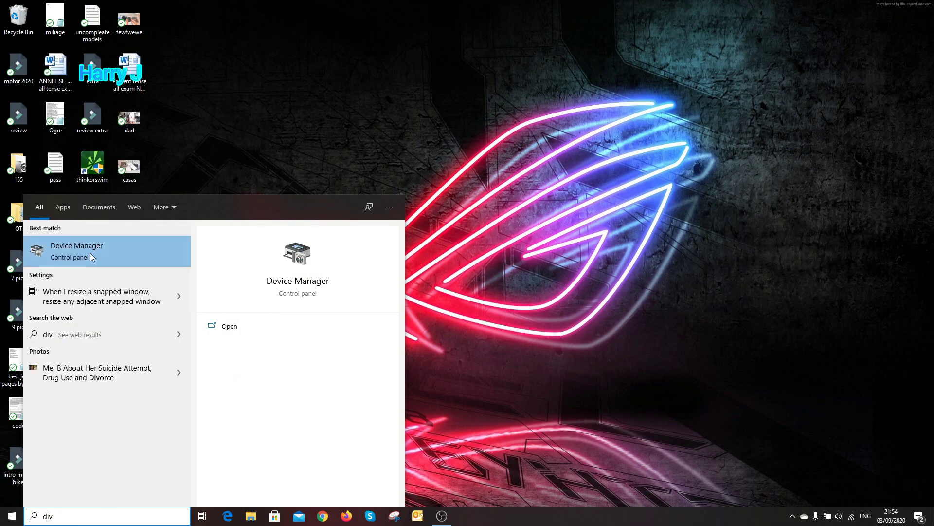
Open Device Manager and check the webcams under Cameras.
{"action": "left_click", "coordinate": [89, 253]}
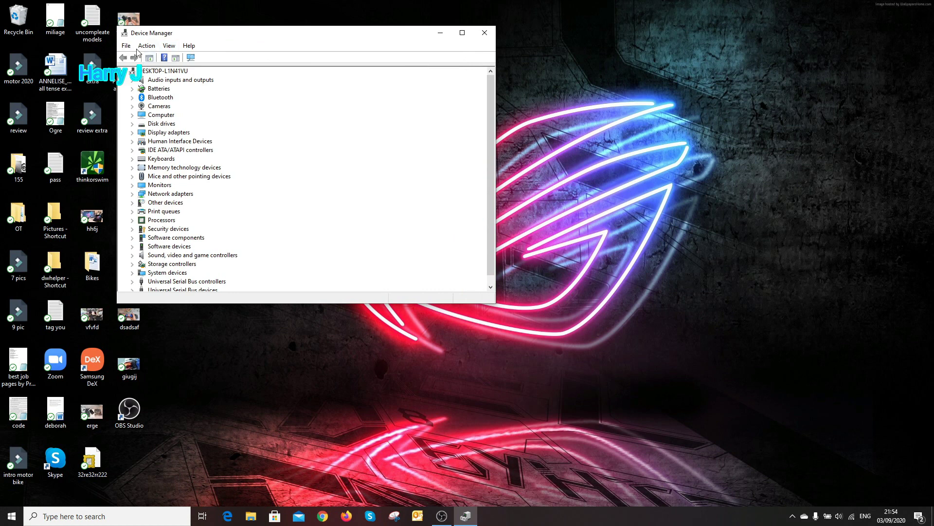
{"action": "left_click", "coordinate": [132, 106]}
{"action": "left_click", "coordinate": [133, 106]}
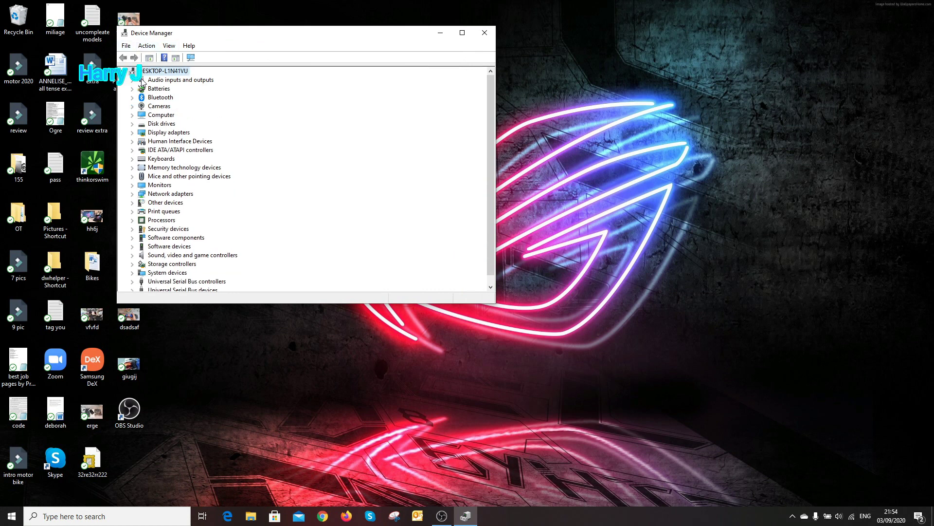
Turn on View > Show hidden devices and recheck the Cameras category.
{"action": "left_click", "coordinate": [169, 46]}
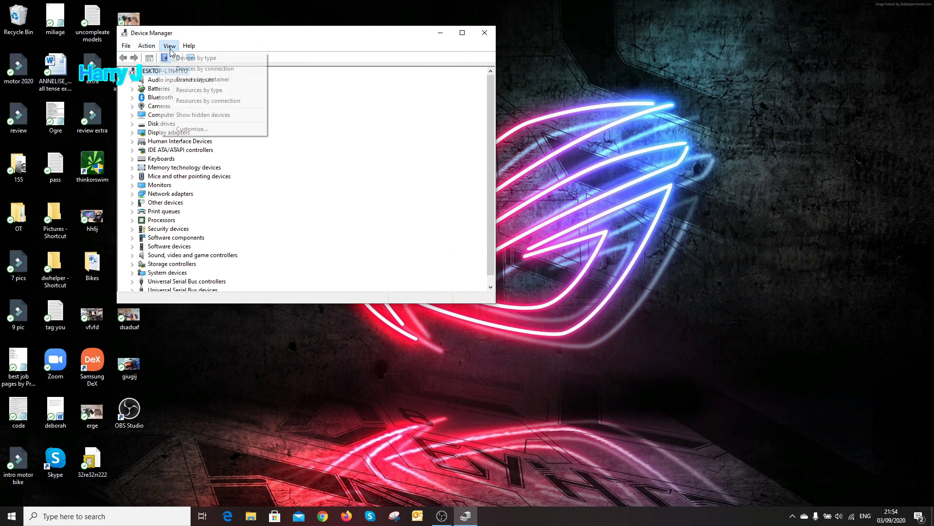
{"action": "left_click", "coordinate": [185, 117]}
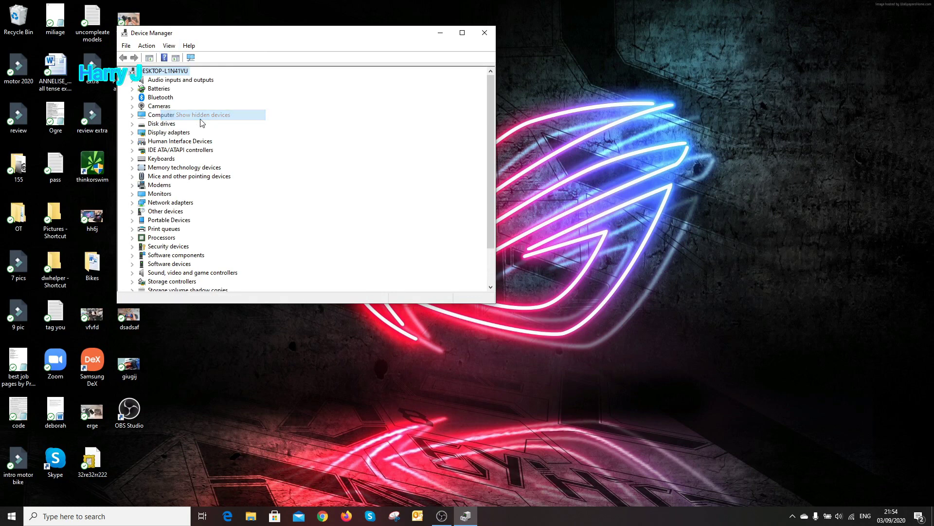
{"action": "left_click", "coordinate": [133, 106]}
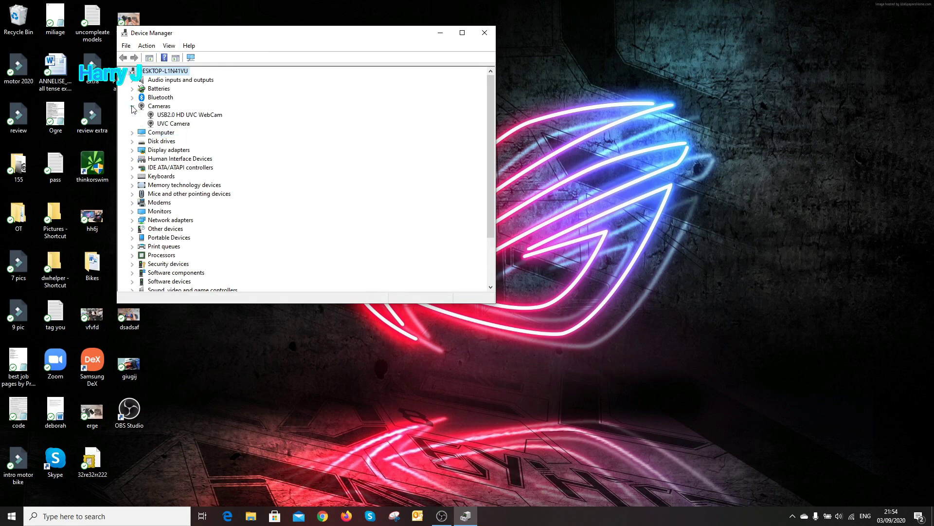
{"action": "left_click", "coordinate": [132, 106]}
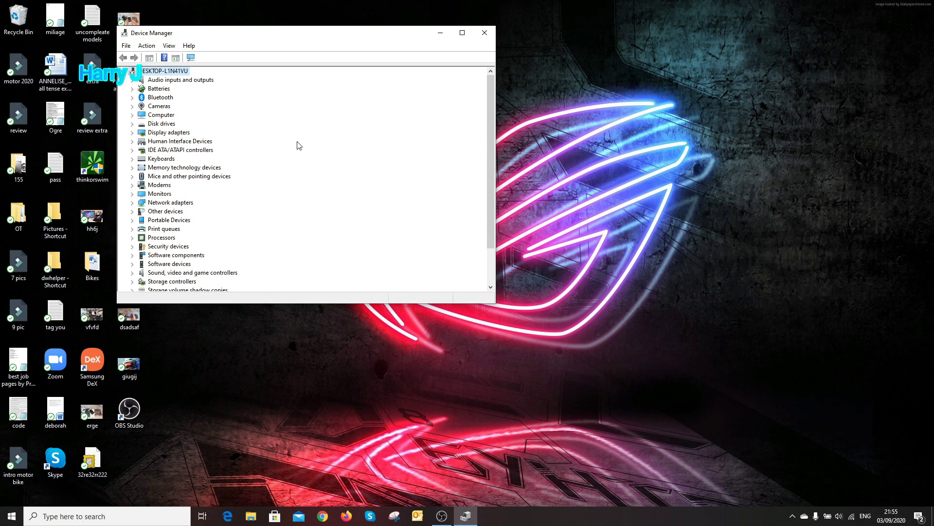
{"action": "left_click", "coordinate": [147, 46]}
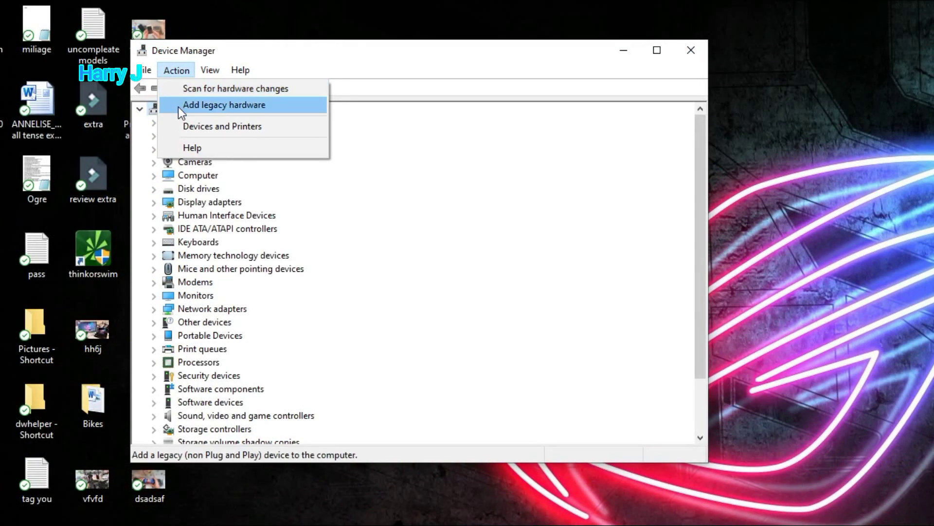
Start Add legacy hardware and choose to install hardware manually from a list.
{"action": "left_click", "coordinate": [178, 107]}
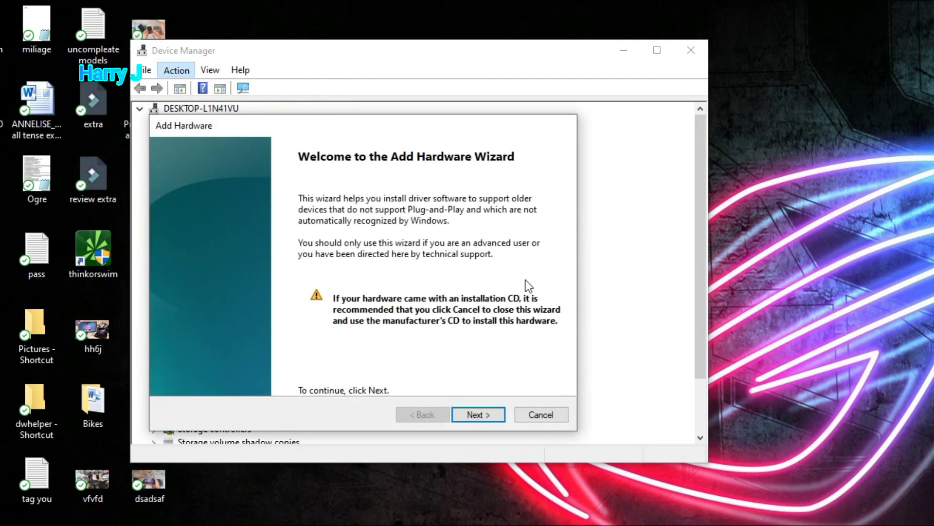
{"action": "left_click", "coordinate": [475, 414]}
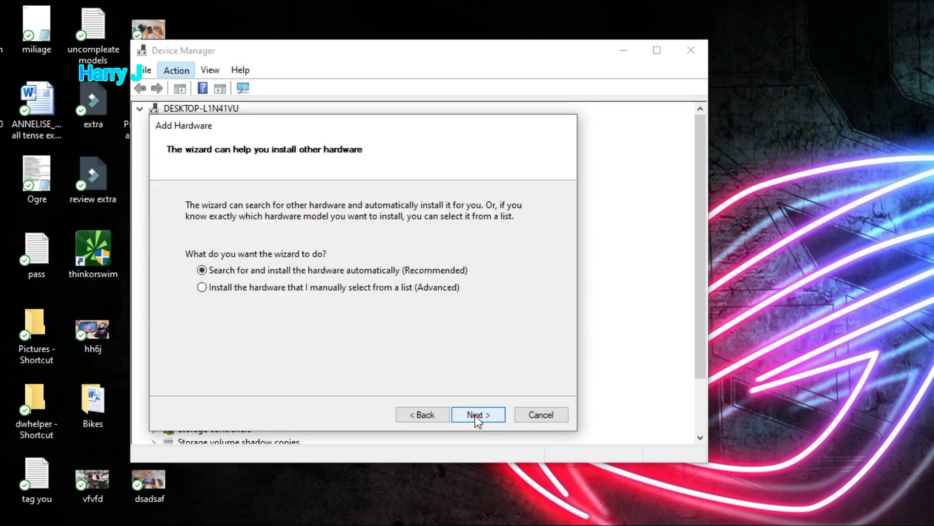
{"action": "left_click", "coordinate": [298, 289]}
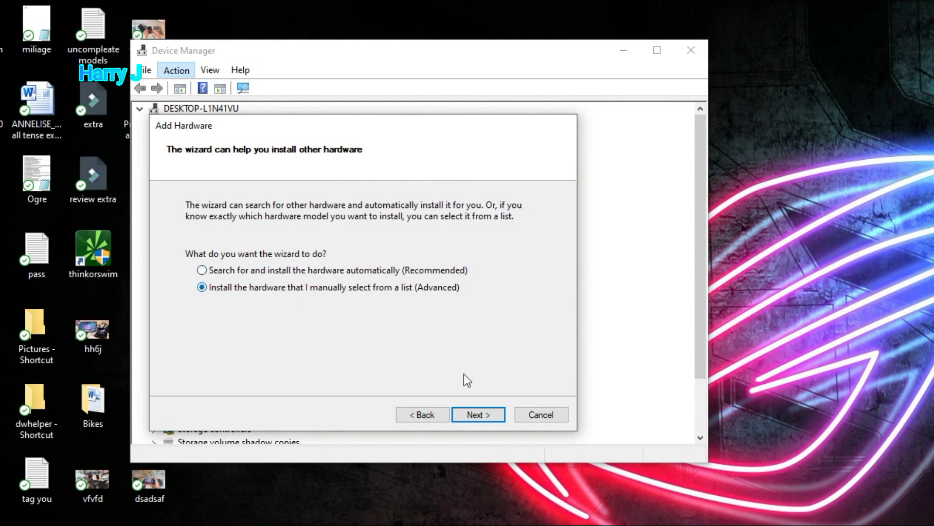
{"action": "left_click", "coordinate": [493, 419]}
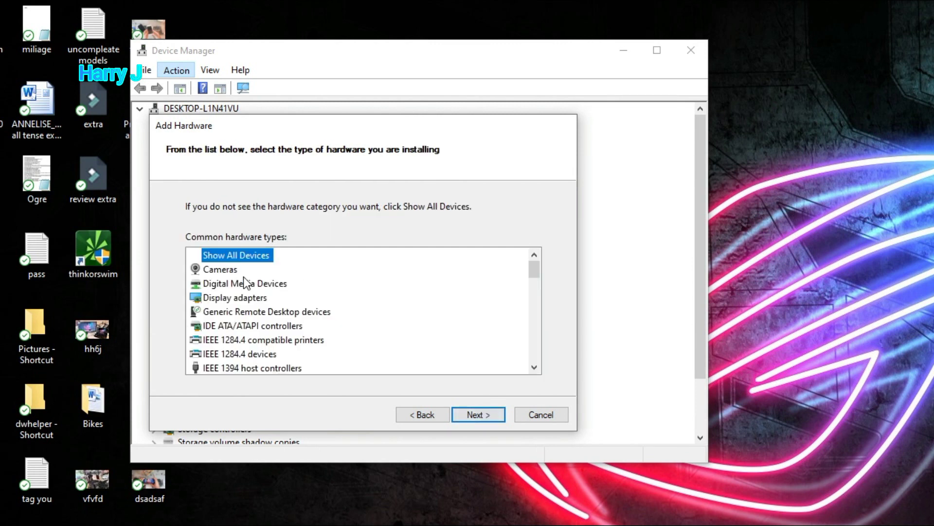
Select Imaging devices, then Microsoft's SCSI Scanner Device as the driver.
{"action": "left_click", "coordinate": [231, 271]}
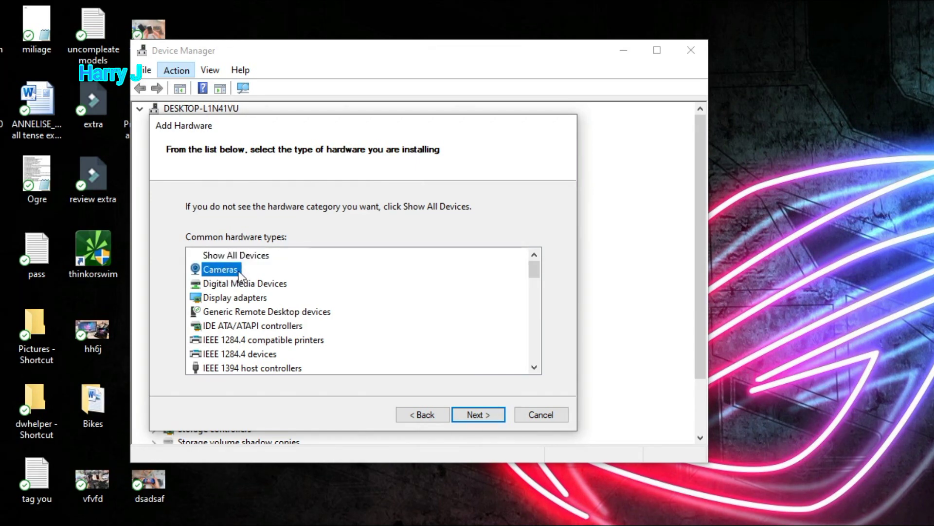
{"action": "scroll", "coordinate": [250, 273], "scroll_direction": "down", "scroll_amount": 3}
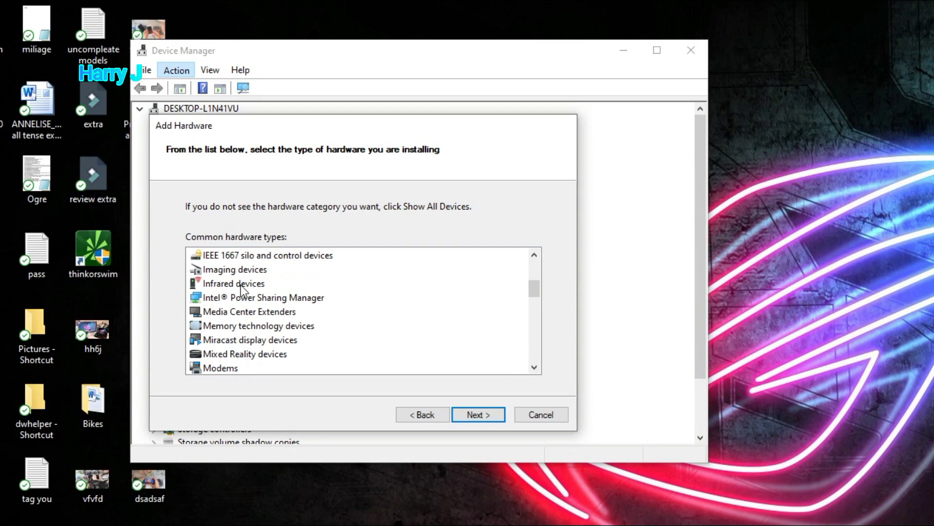
{"action": "left_click", "coordinate": [240, 272]}
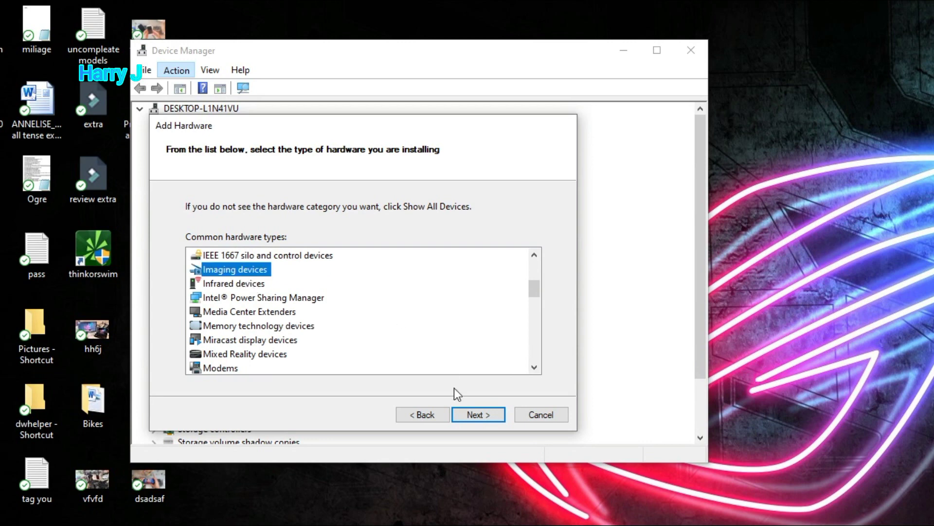
{"action": "left_click", "coordinate": [480, 415]}
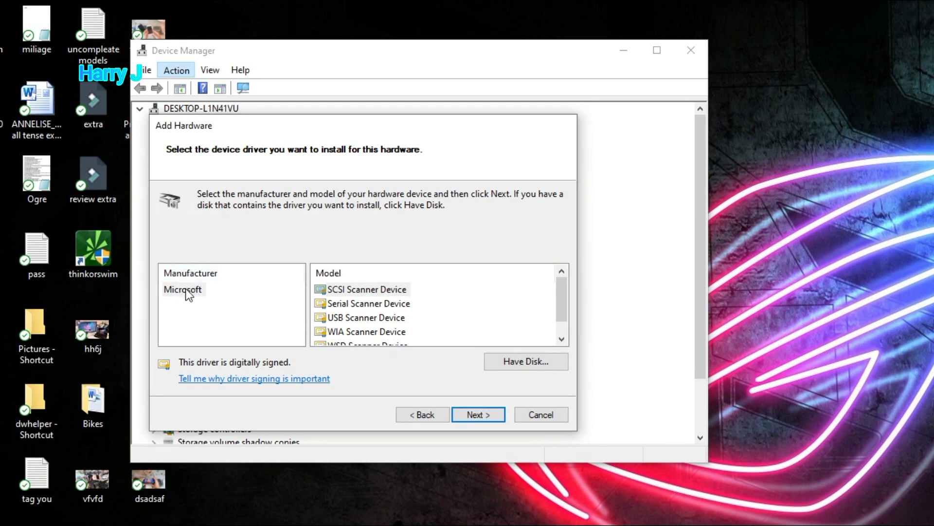
{"action": "left_click", "coordinate": [187, 290]}
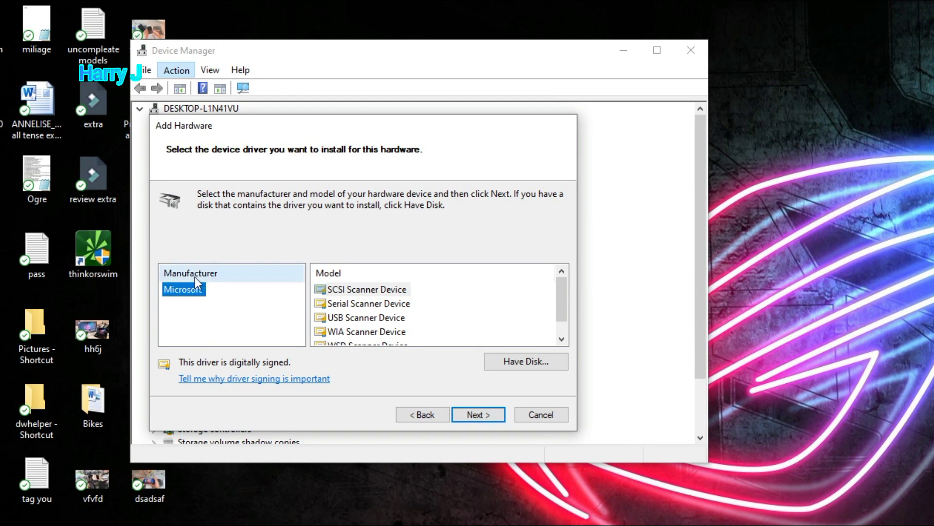
{"action": "key", "text": "Tab"}
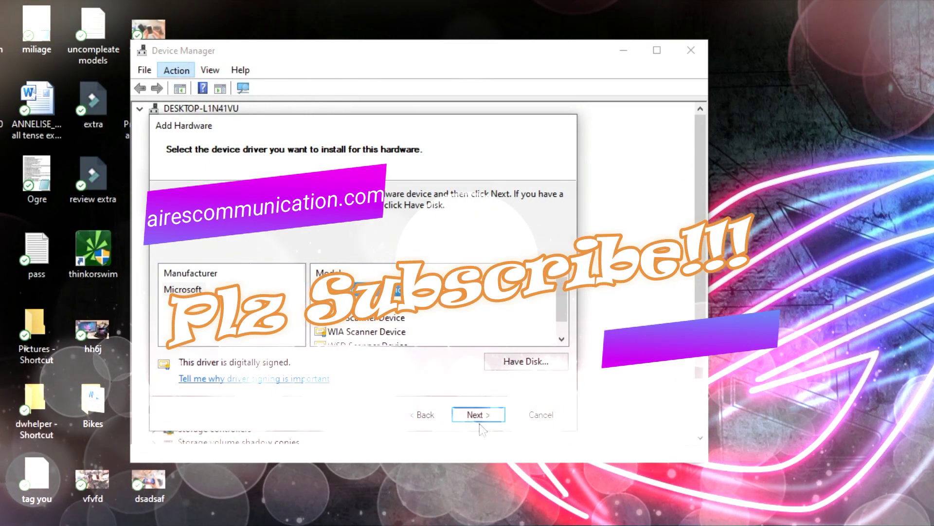
Confirm installing Microsoft's SCSI Scanner Device driver in the Add Hardware wizard.
{"action": "left_click", "coordinate": [479, 420]}
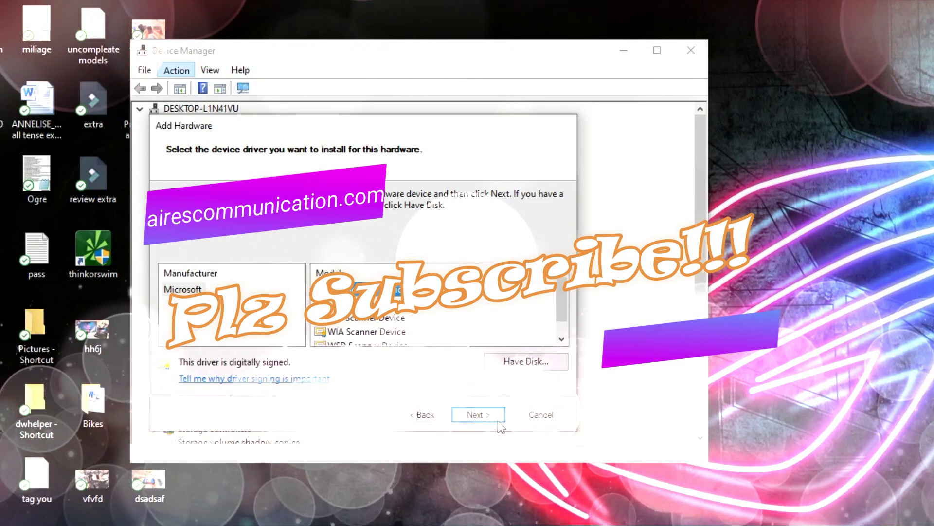